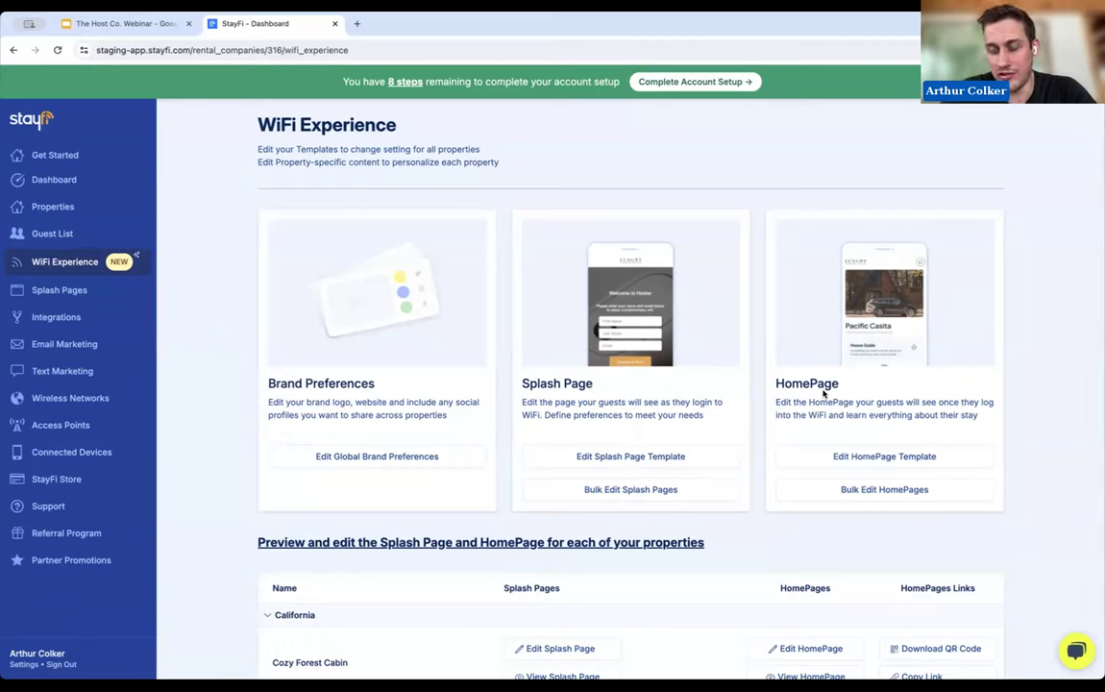
- Open the HomePage template for editing from the WiFi Experience overview
scroll(780, 412, down, 3)
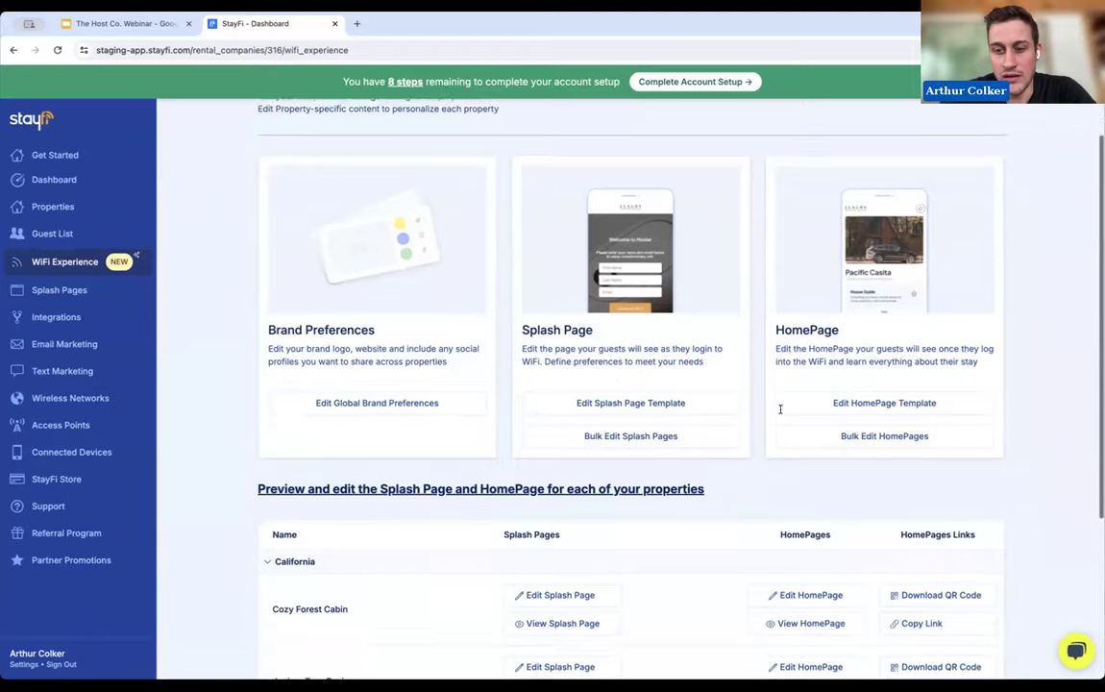
scroll(779, 414, up, 2)
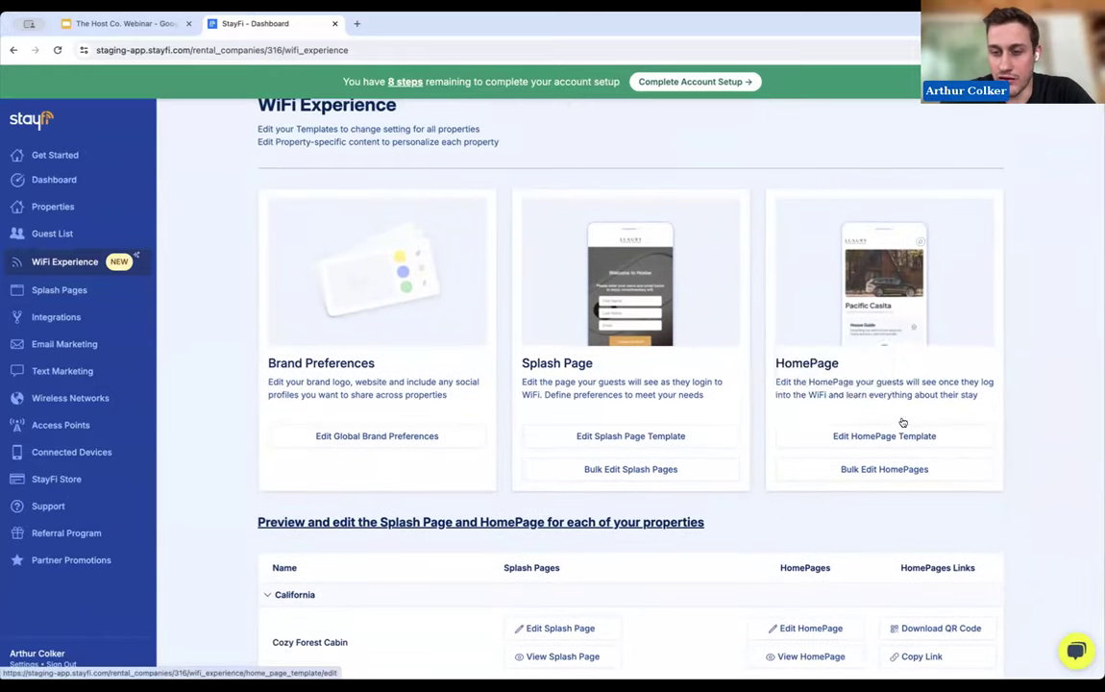
click(880, 439)
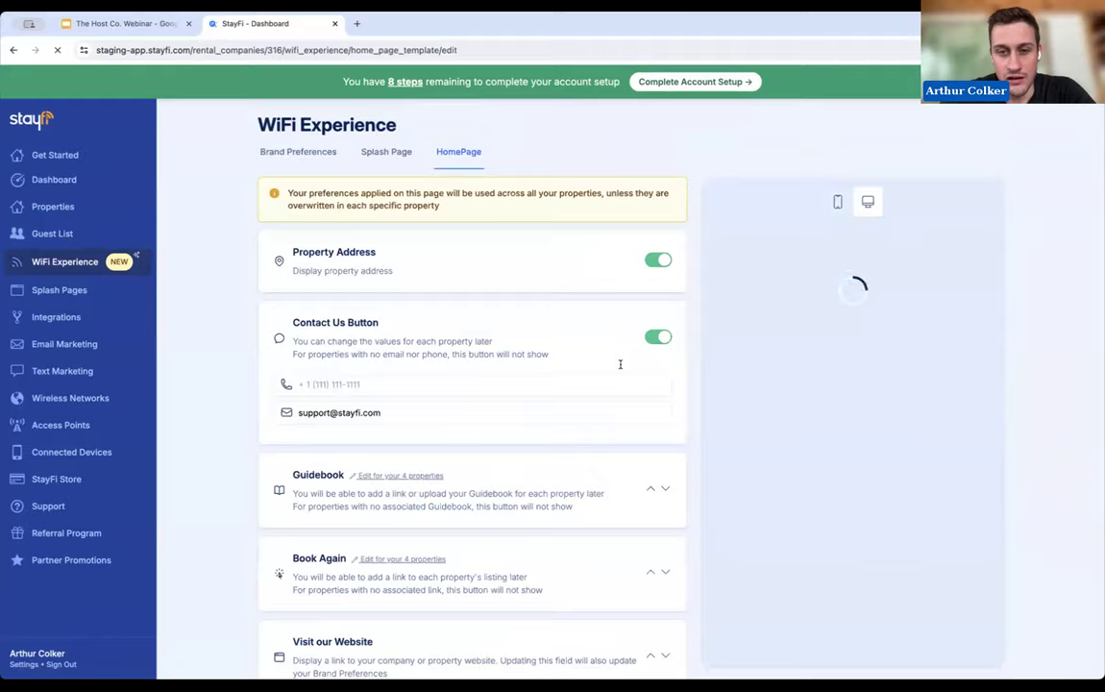
- Examine the HomePage template's settings and the guest page preview, from the Guidebook tile down to Local Attractions
scroll(618, 369, down, 2)
scroll(618, 374, up, 3)
scroll(617, 370, down, 3)
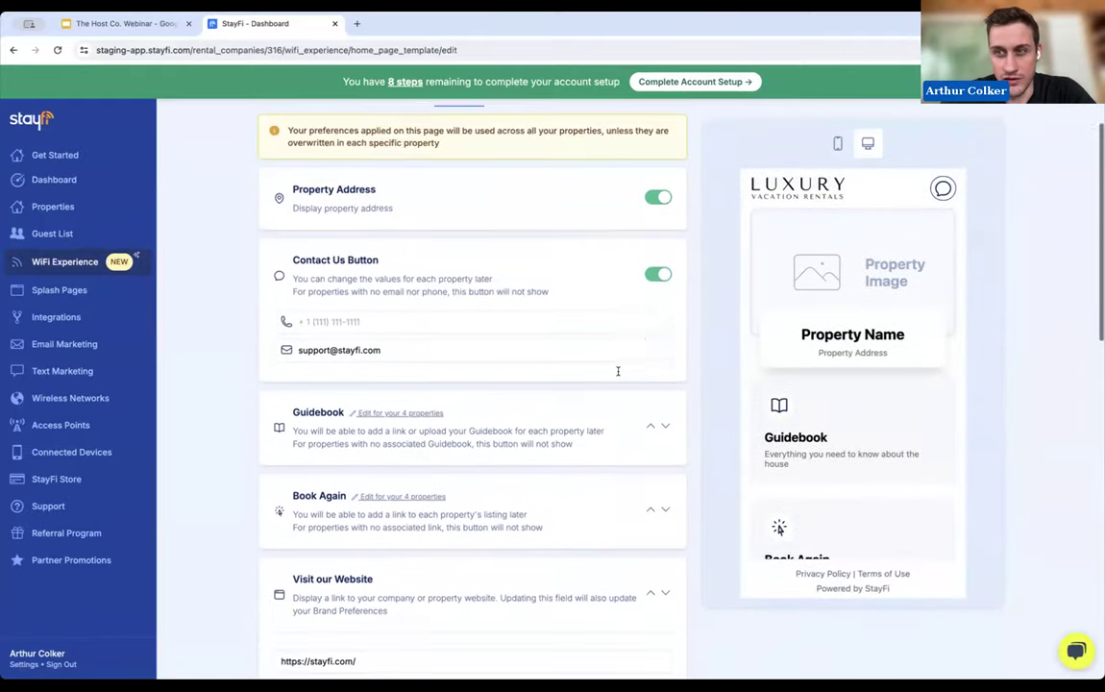
mouse_move(863, 460)
scroll(840, 459, down, 1)
scroll(840, 459, down, 5)
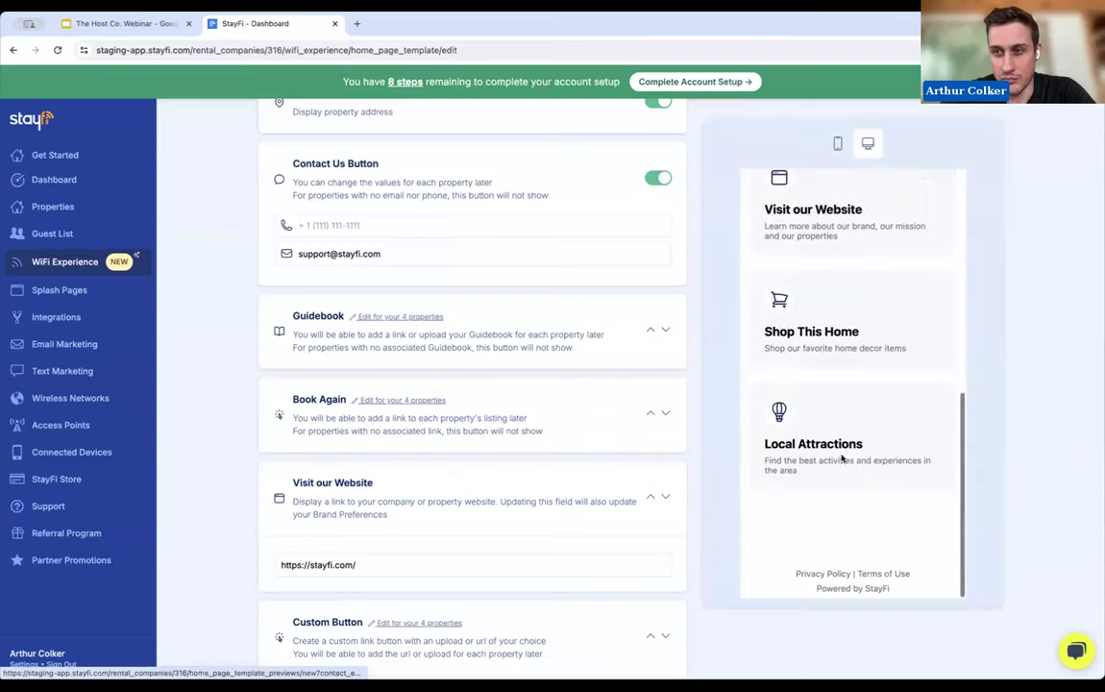
scroll(840, 460, up, 6)
scroll(840, 459, up, 3)
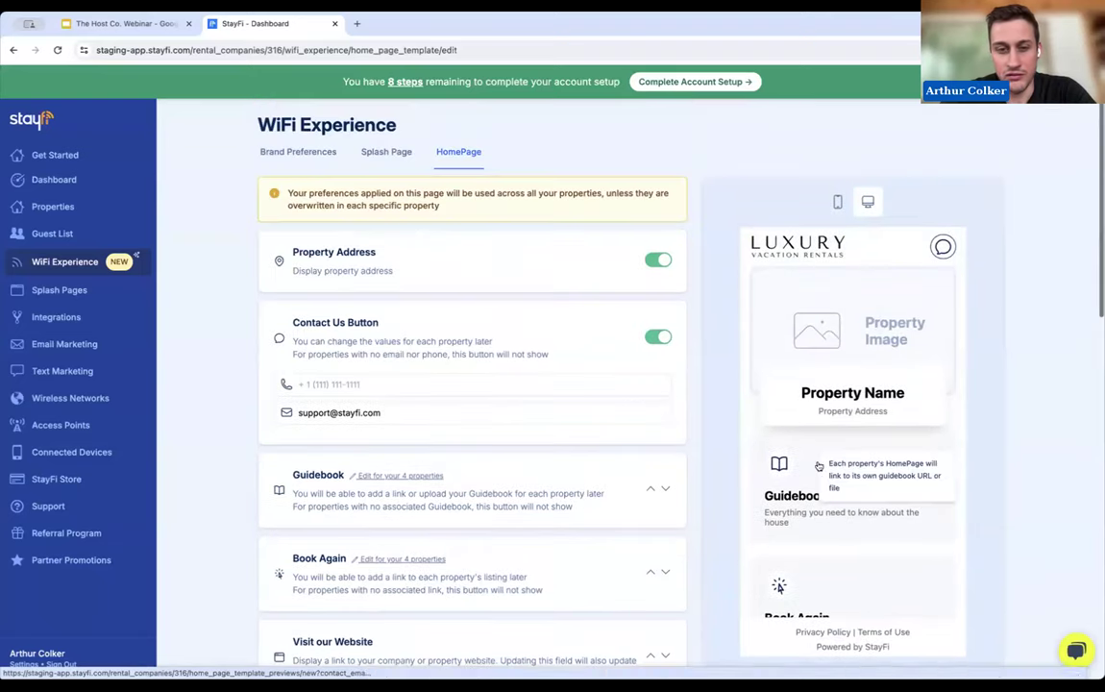
scroll(872, 424, down, 5)
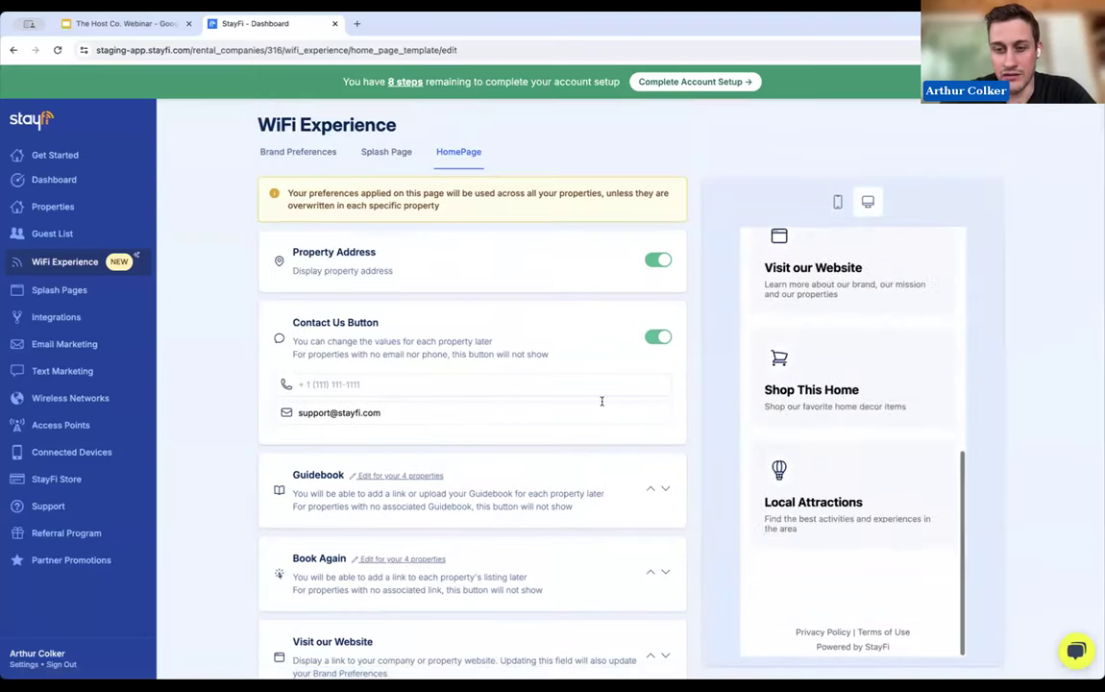
- Enable The Host Co. amenities upsell in the HomePage template and submit the prefilled address information for all properties
scroll(600, 397, down, 6)
scroll(603, 405, down, 4)
scroll(336, 272, up, 1)
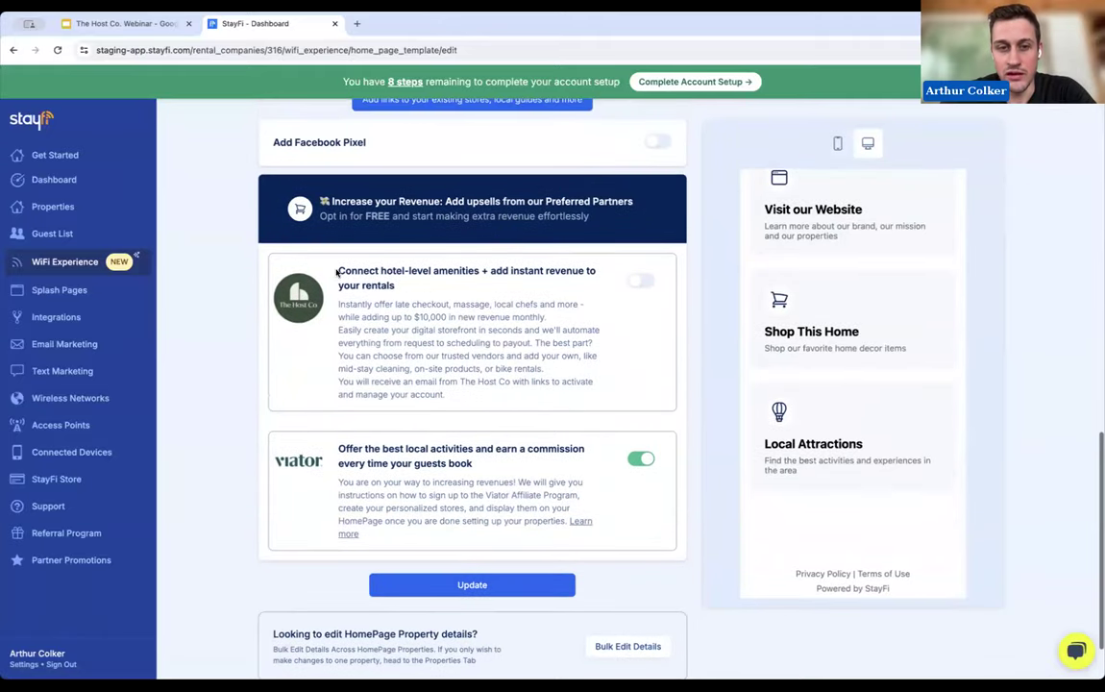
click(640, 283)
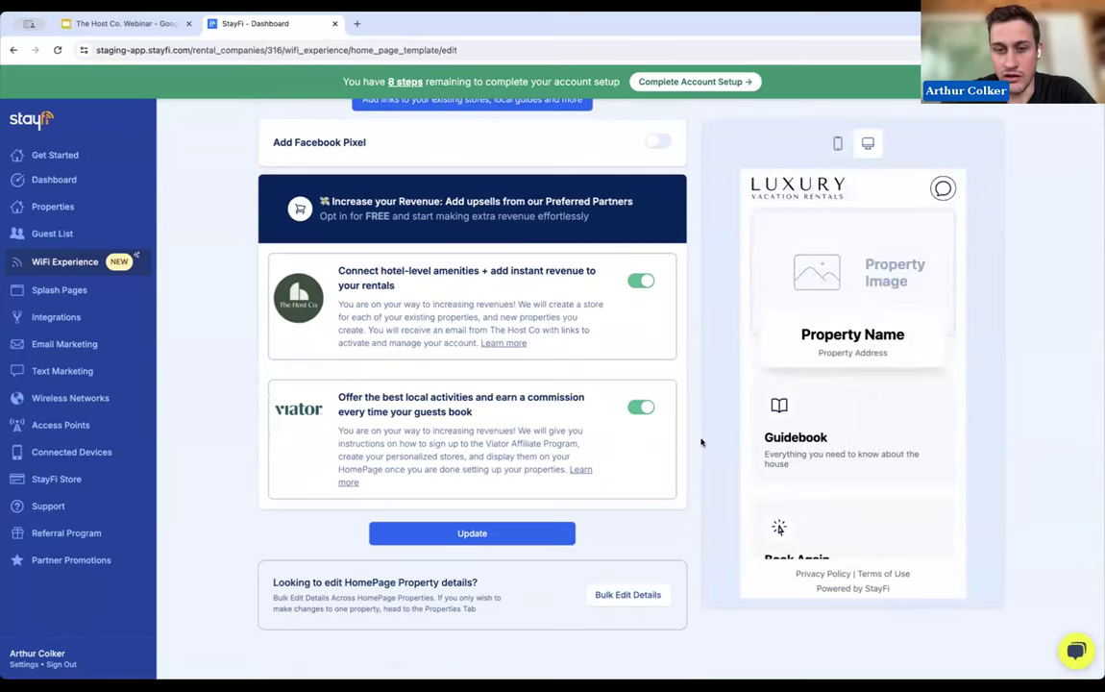
click(511, 535)
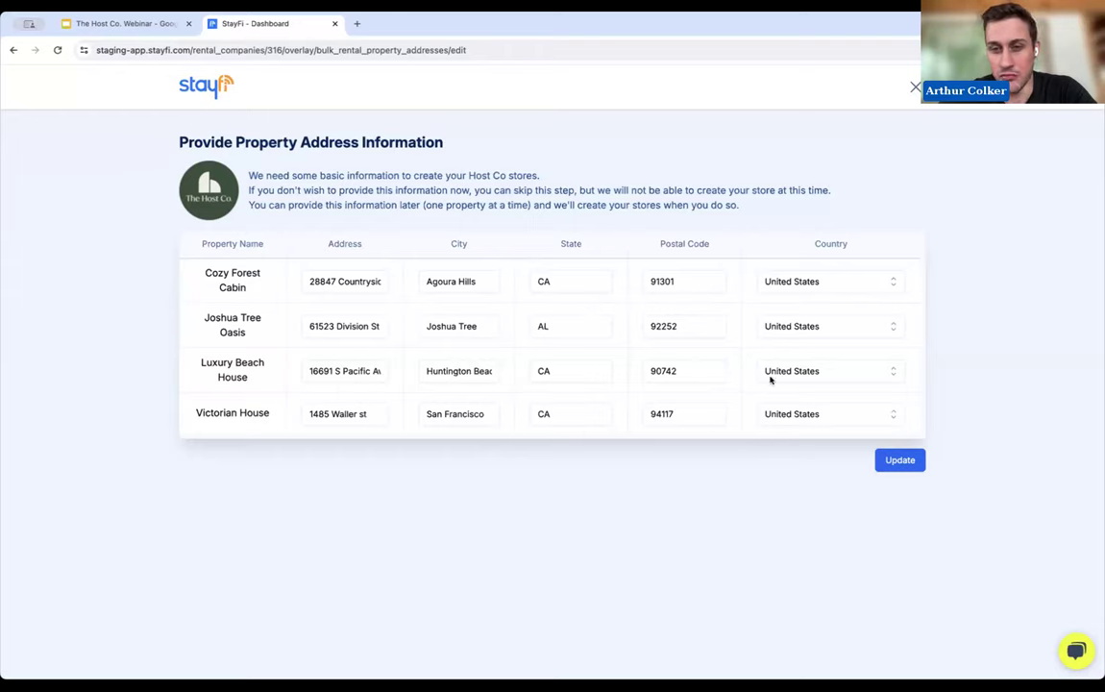
click(901, 461)
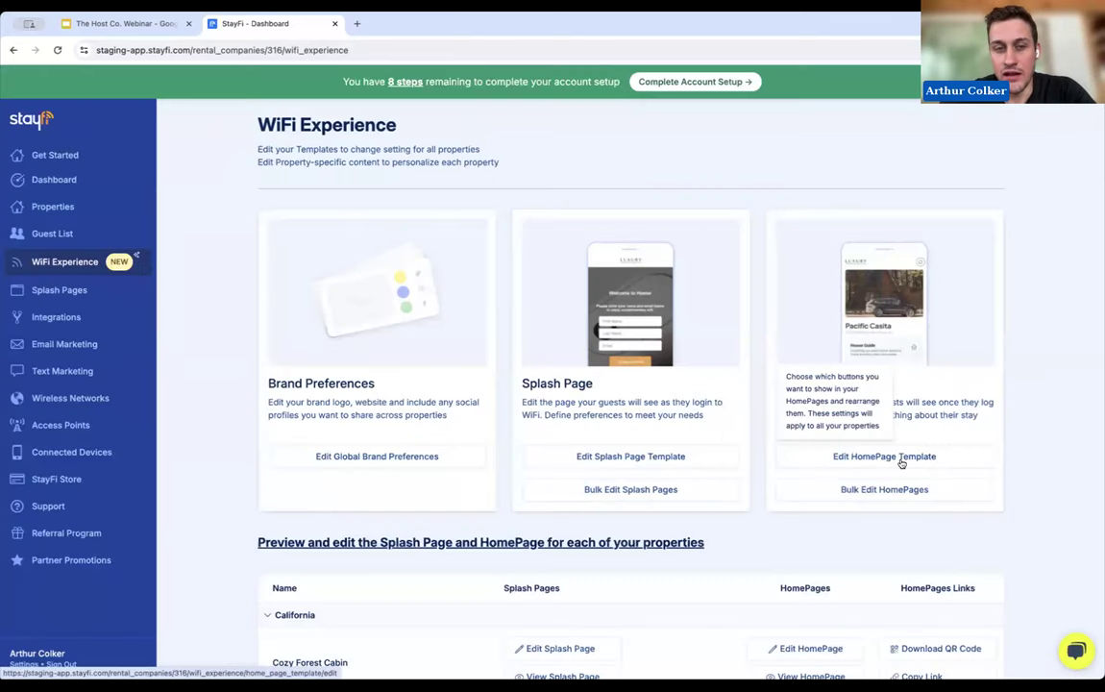
- Open bulk editing of the HomePages and review the Host Co Store links across the property table
scroll(900, 463, down, 3)
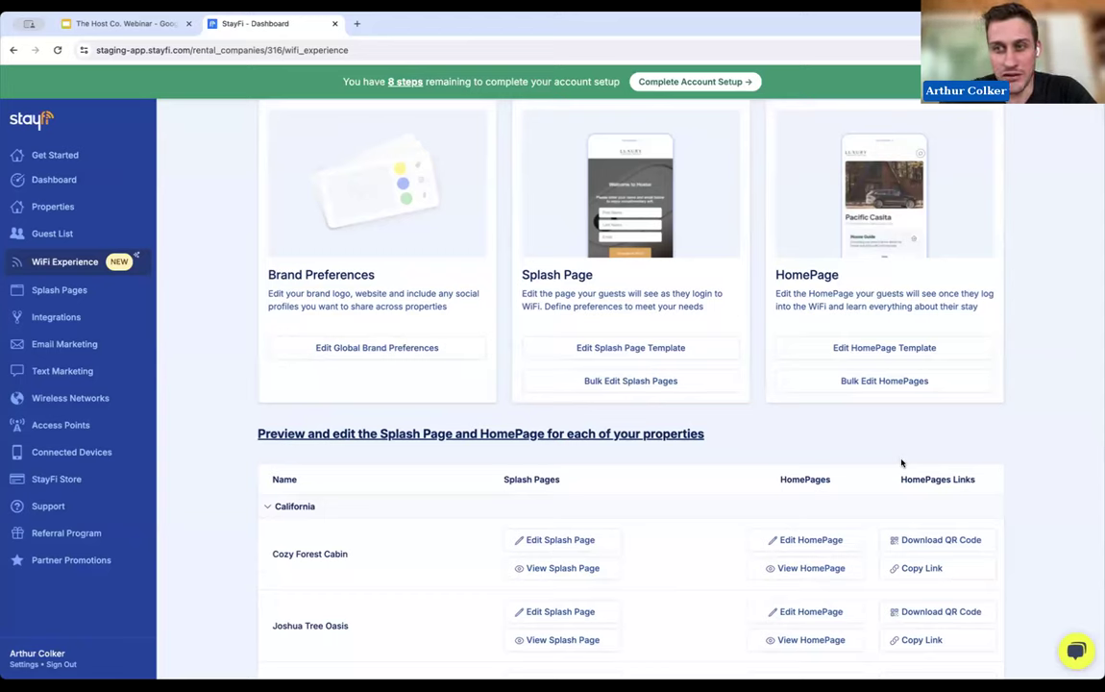
click(916, 392)
scroll(783, 360, right, 10)
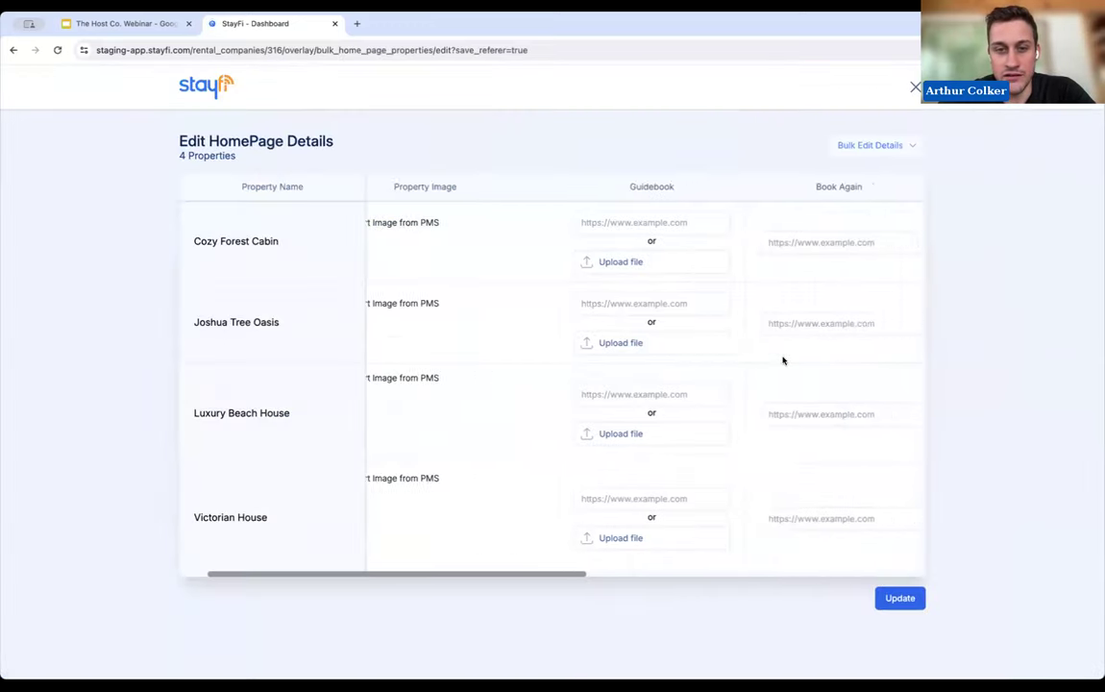
scroll(783, 360, down, 1)
scroll(783, 360, up, 1)
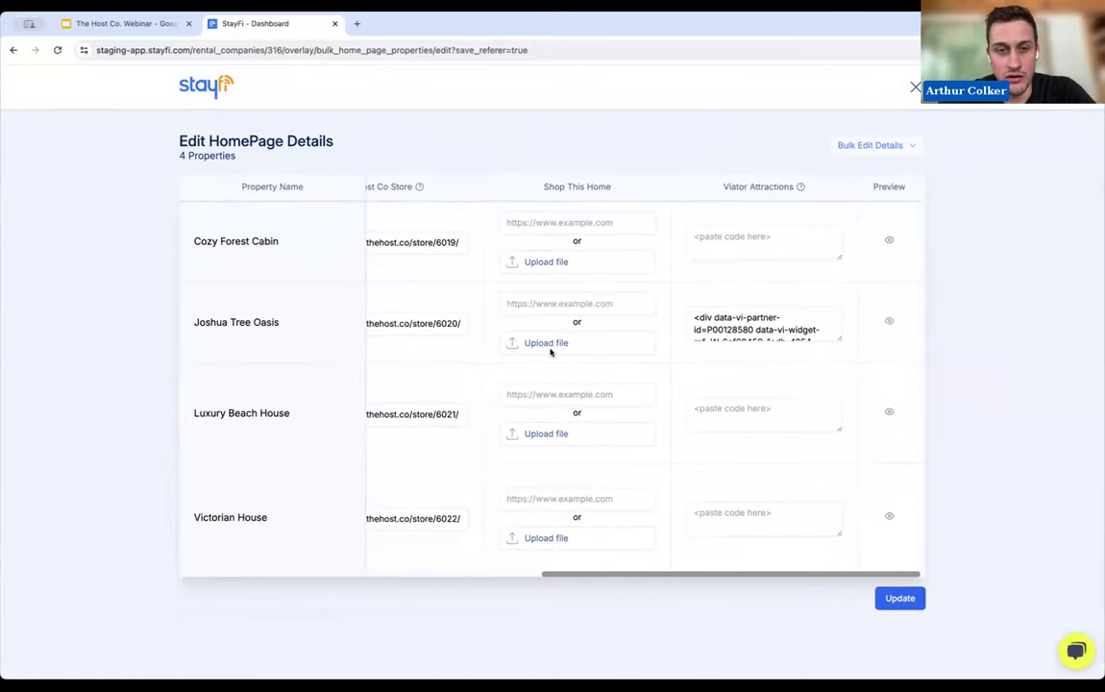
scroll(550, 351, left, 4)
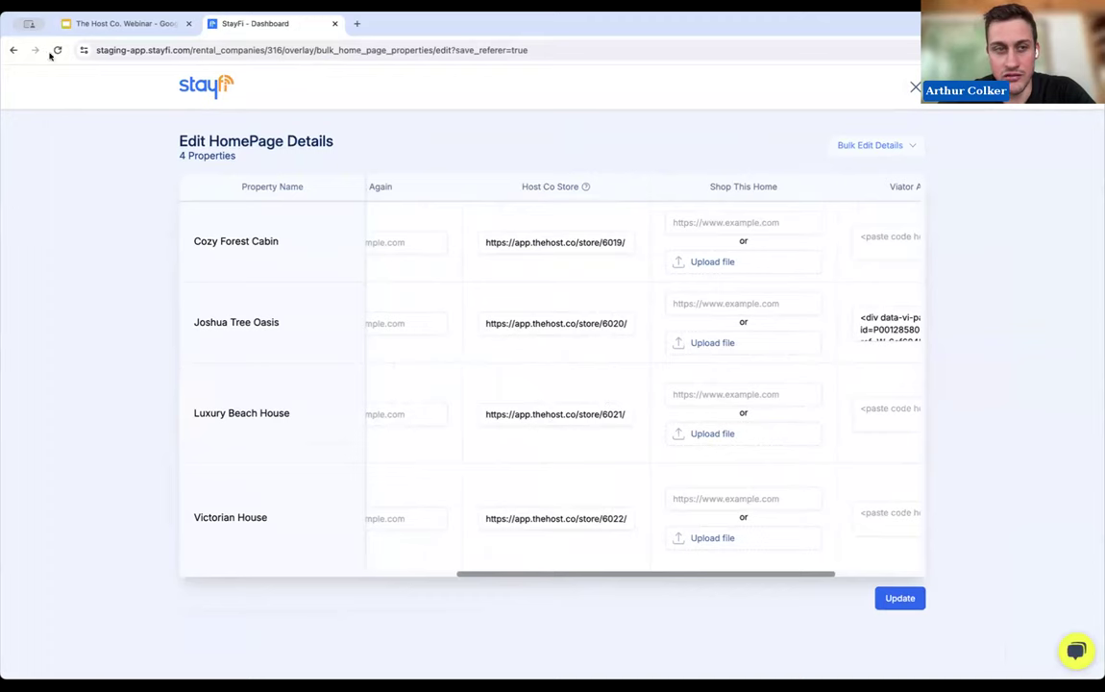
scroll(639, 261, right, 3)
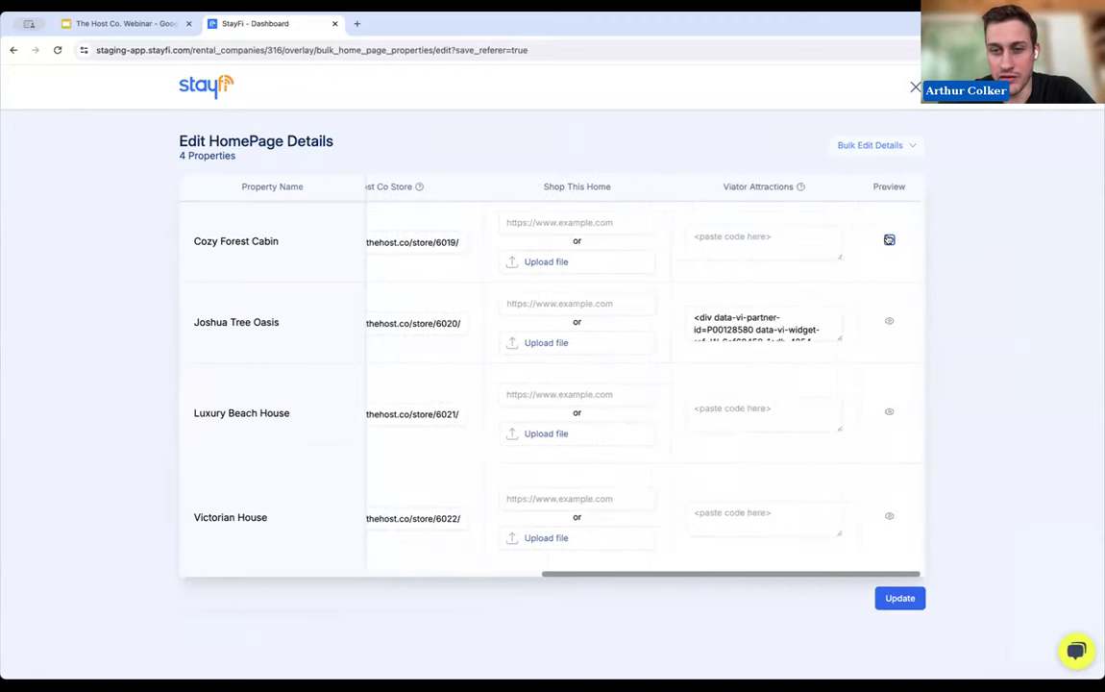
- Preview the Cozy Forest Cabin HomePage and open its Shop Amenities store
click(889, 239)
scroll(945, 417, down, 3)
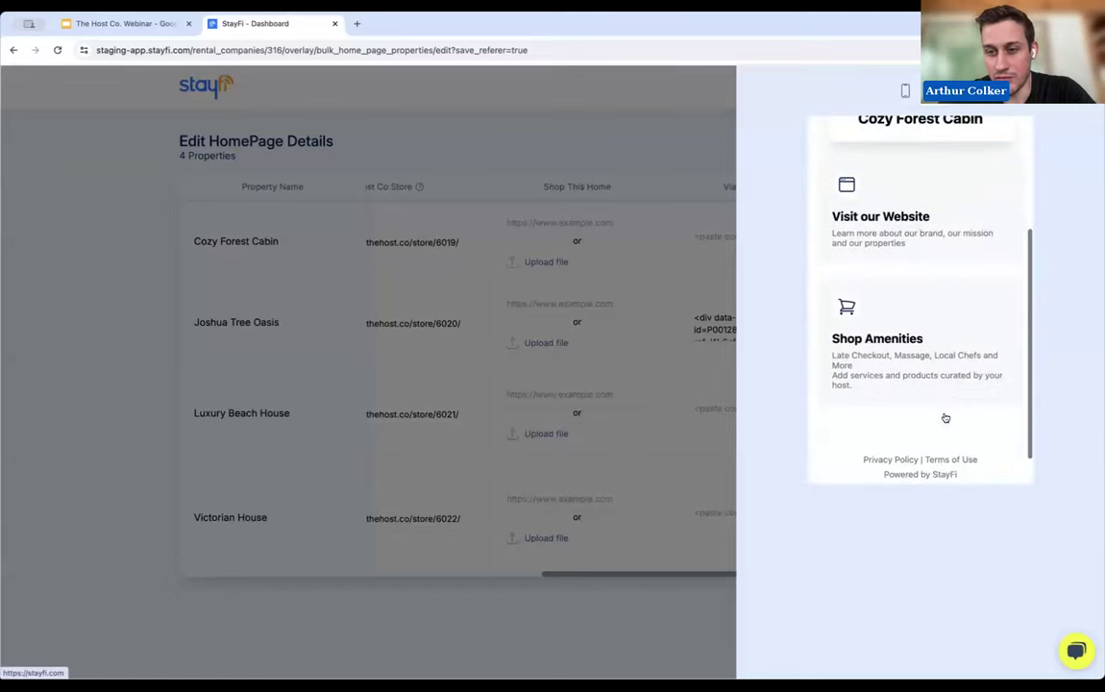
click(914, 358)
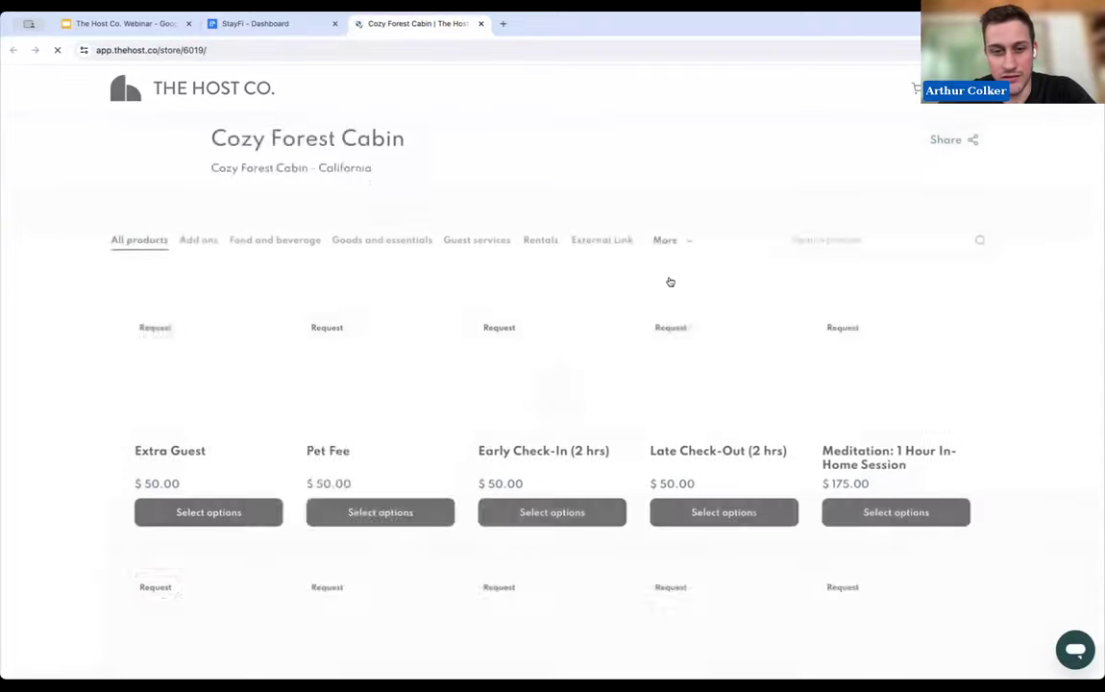
- Look through the Cozy Forest Cabin store's products, from the guest and check-in add-ons to the services and rental links
scroll(668, 283, down, 5)
scroll(672, 304, down, 3)
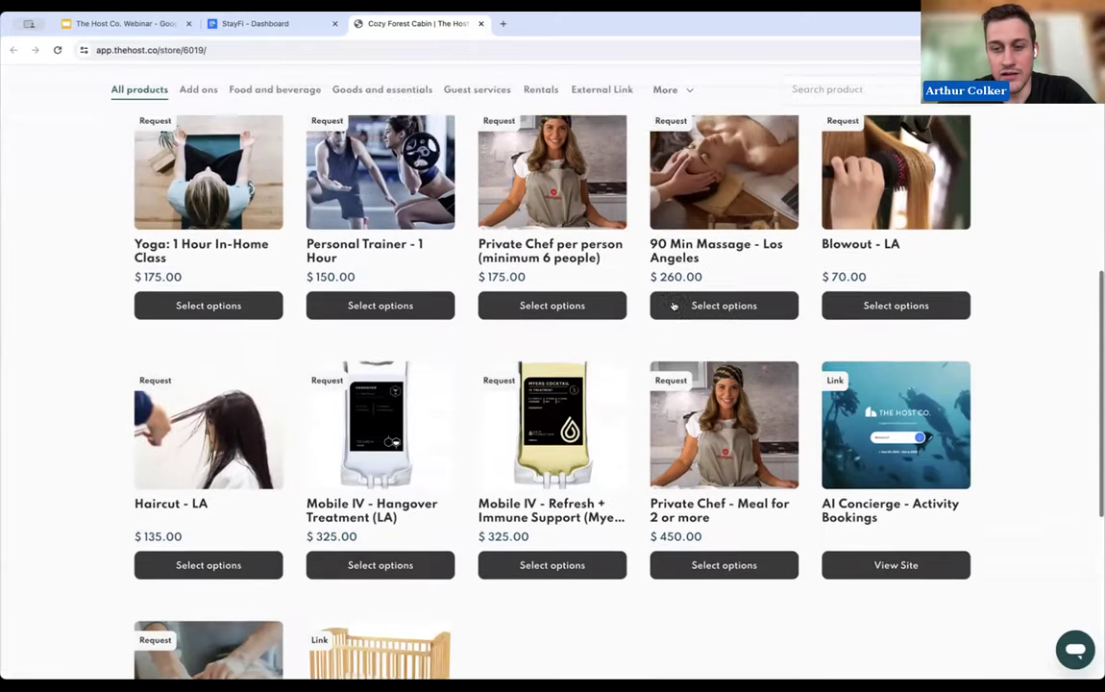
scroll(672, 305, up, 6)
scroll(674, 305, down, 2)
scroll(675, 305, down, 1)
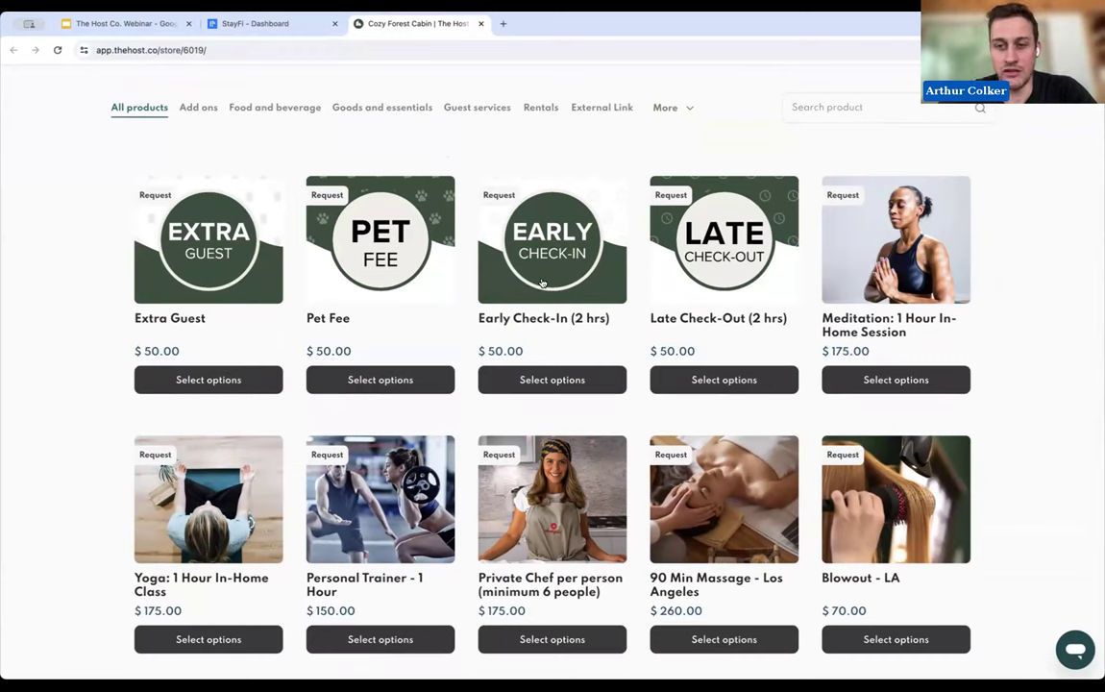
scroll(561, 375, down, 6)
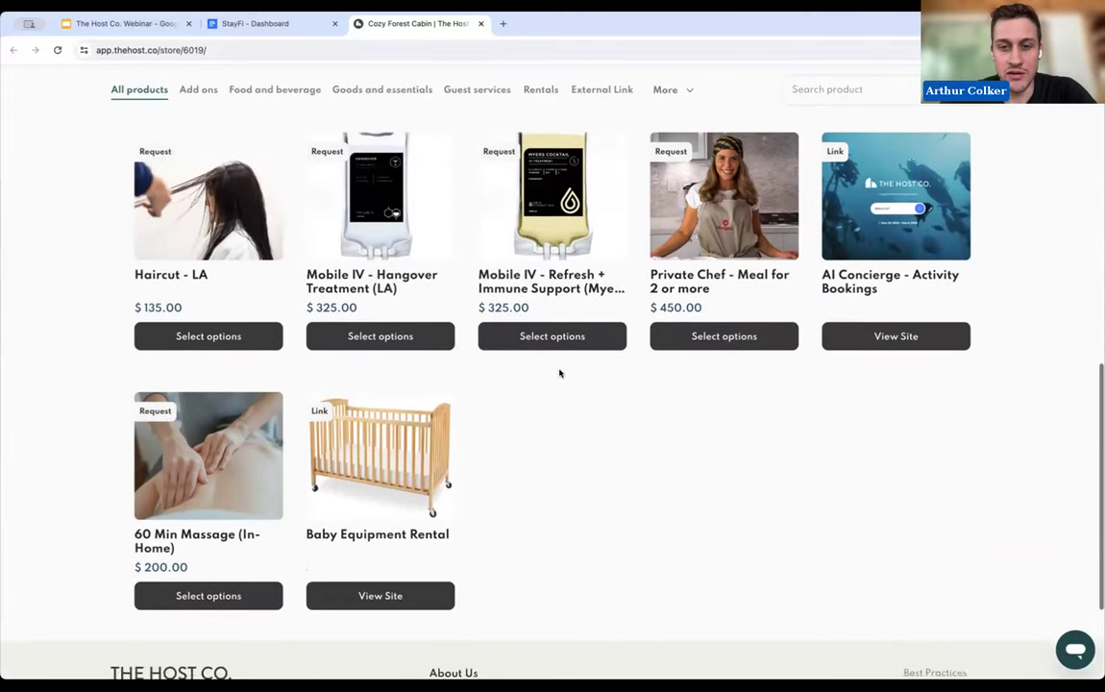
scroll(559, 372, up, 3)
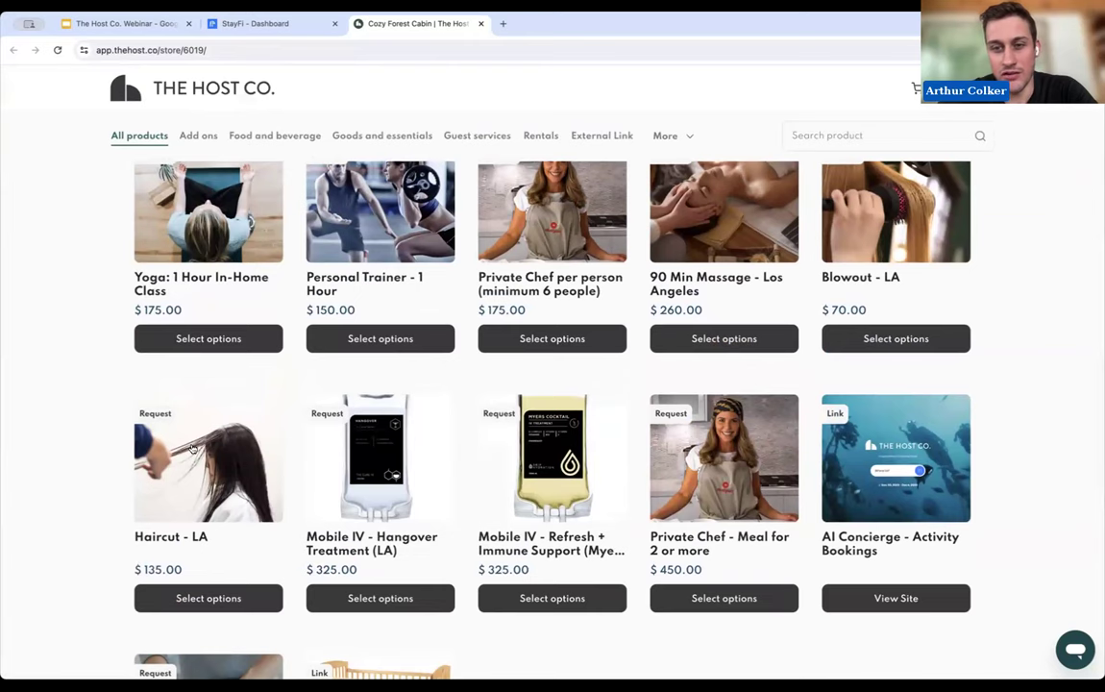
scroll(192, 449, up, 3)
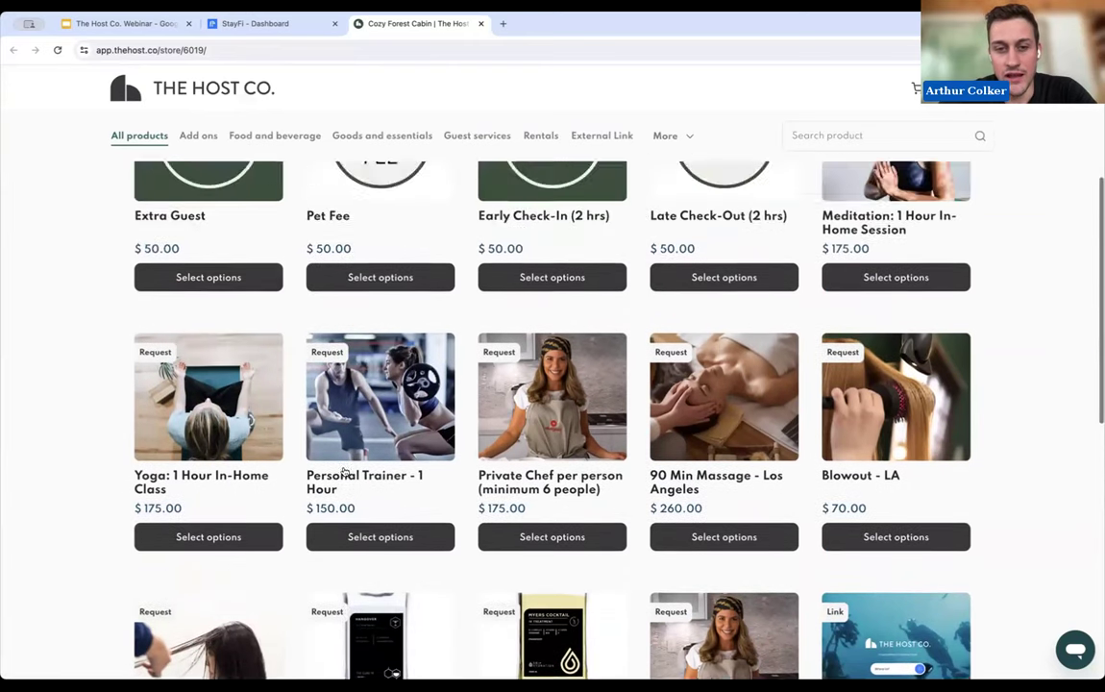
scroll(343, 471, up, 3)
scroll(378, 469, down, 5)
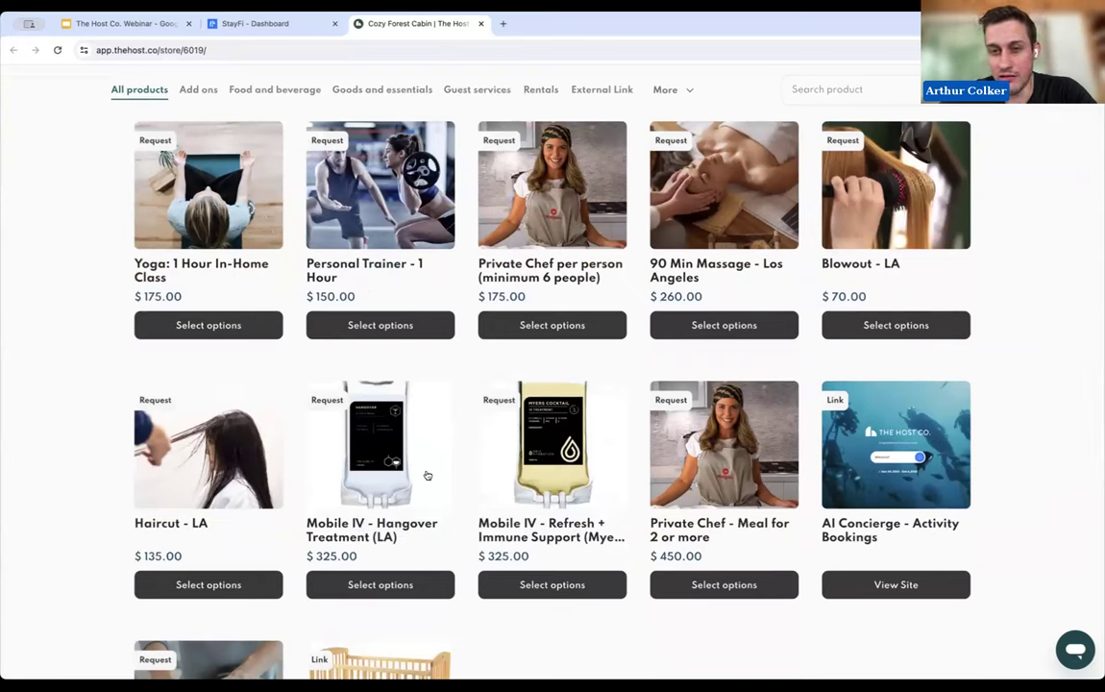
scroll(428, 475, down, 3)
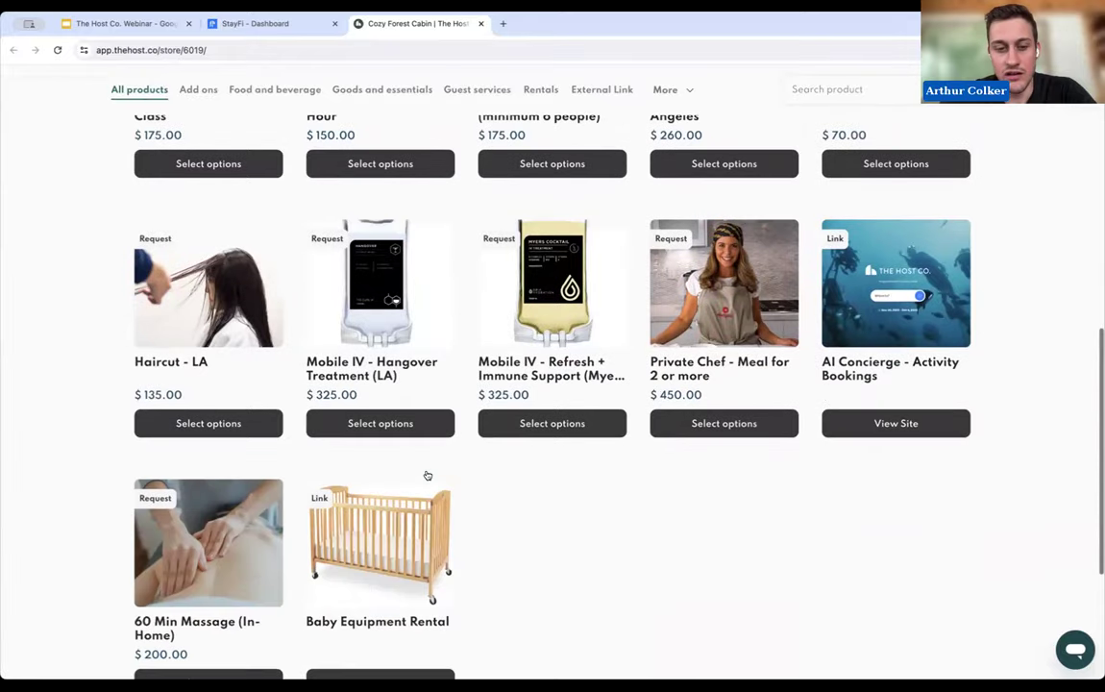
scroll(428, 475, up, 1)
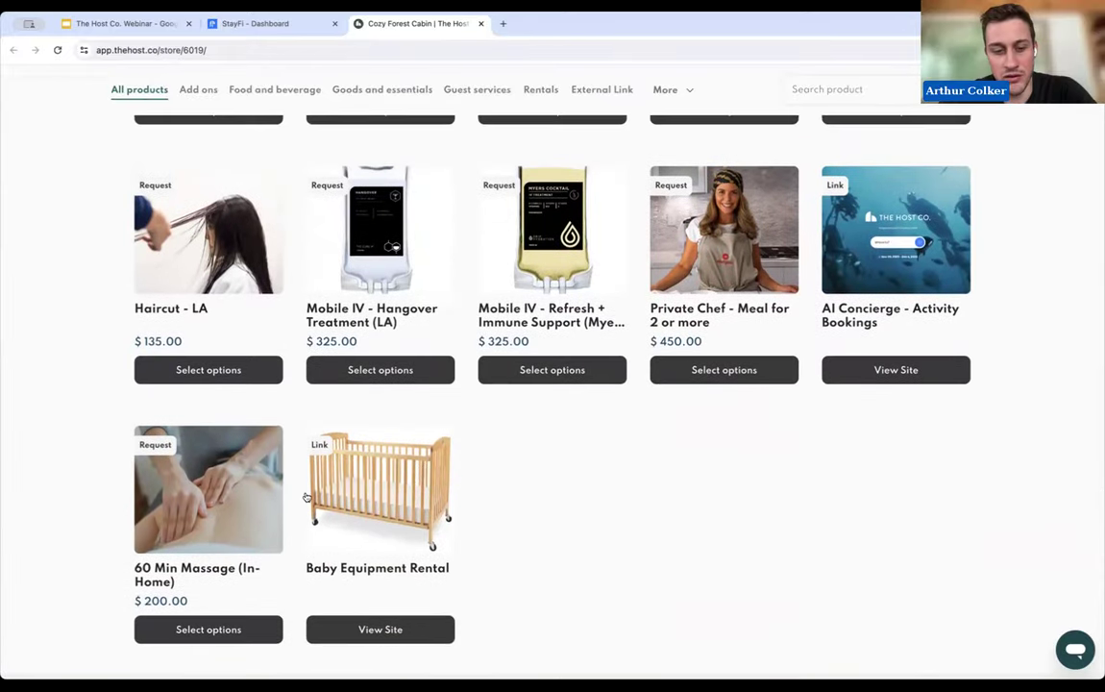
scroll(221, 481, up, 1)
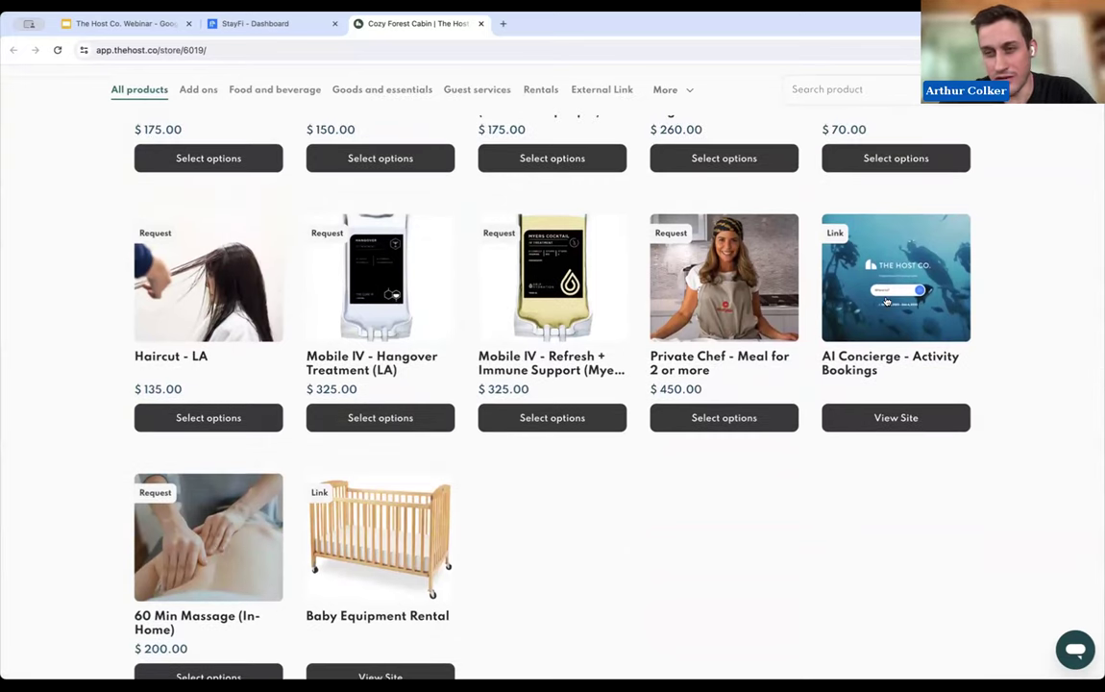
scroll(889, 318, up, 4)
scroll(909, 442, down, 2)
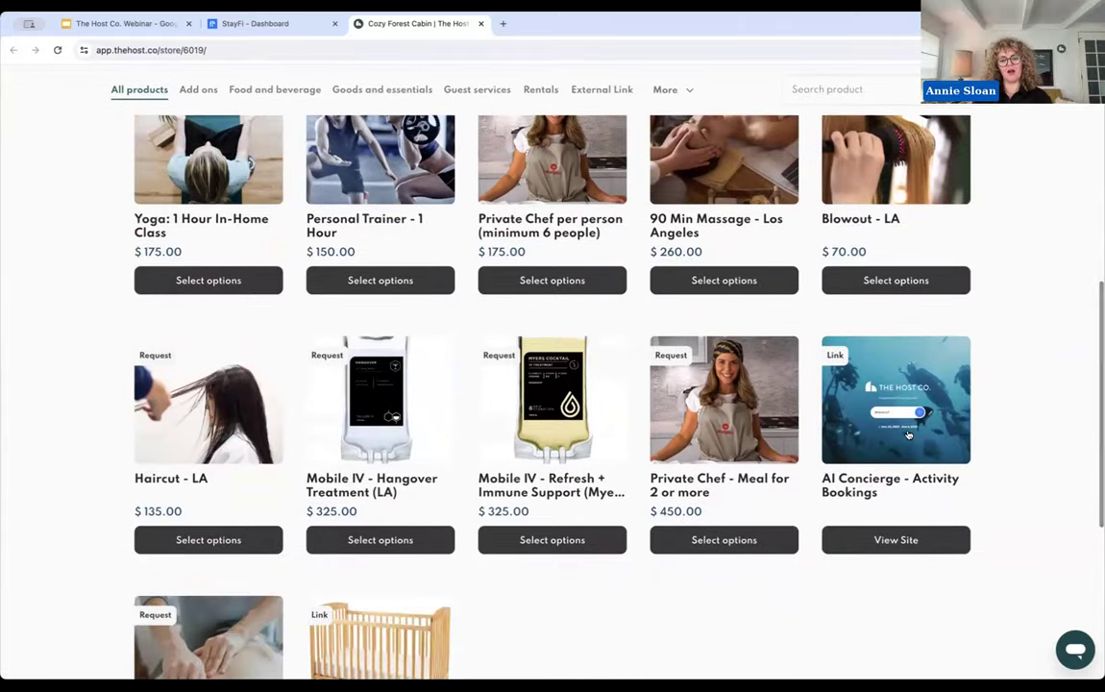
- Open the store's AI Concierge activity bookings, generate an itinerary for "los angeles" and look through its days
click(912, 453)
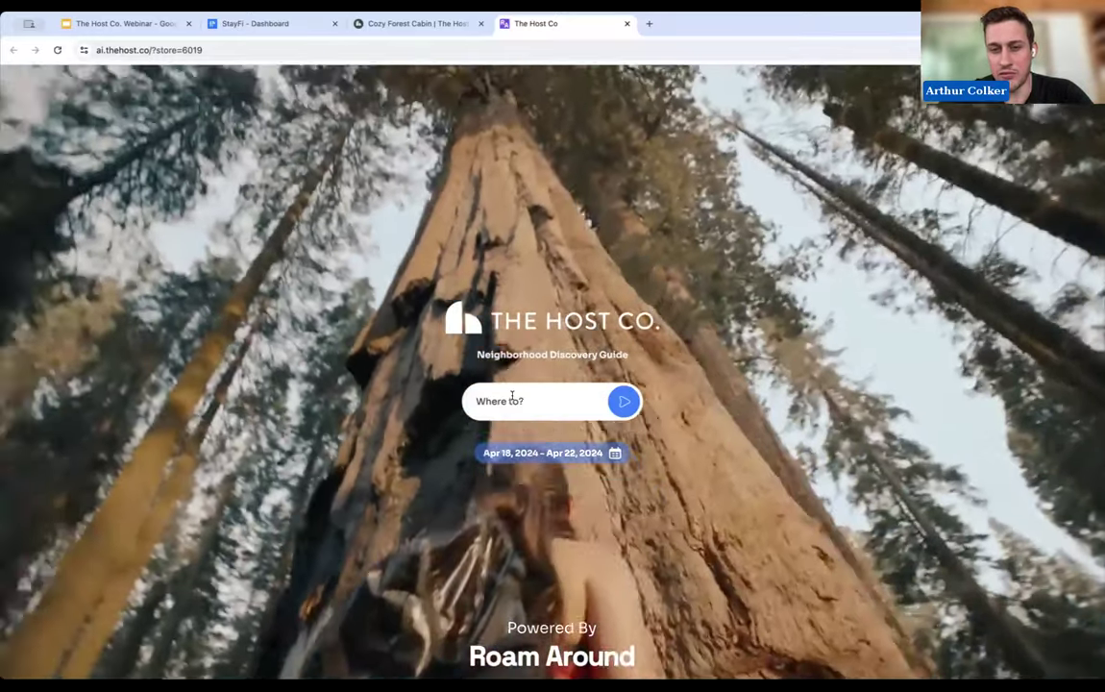
click(512, 396)
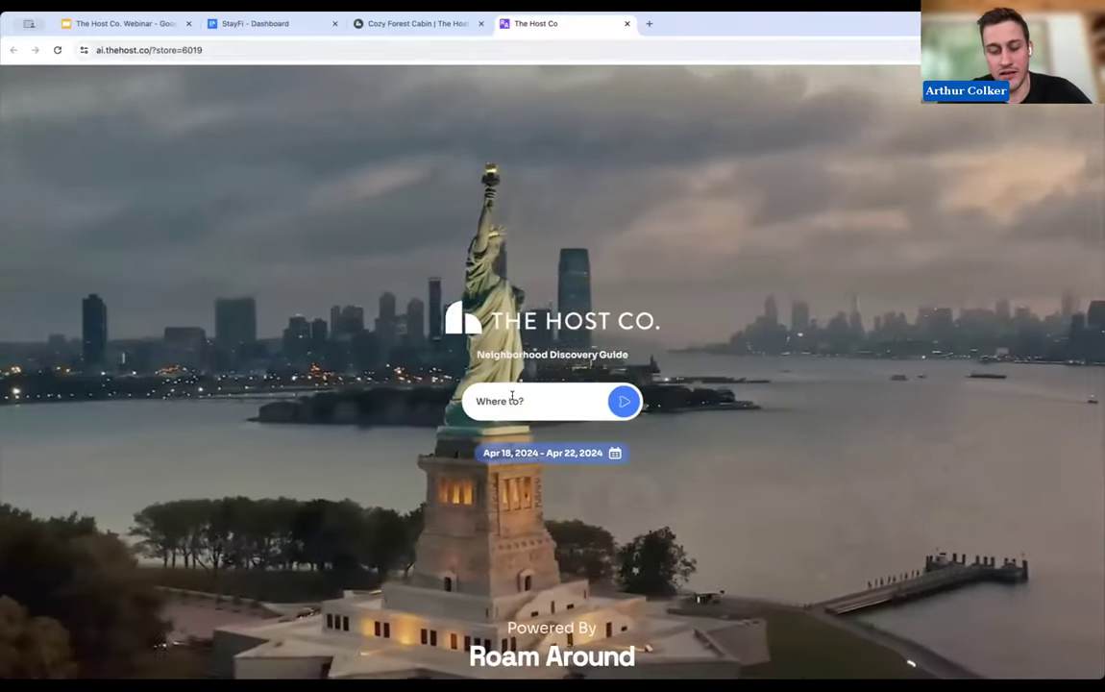
text(los ange)
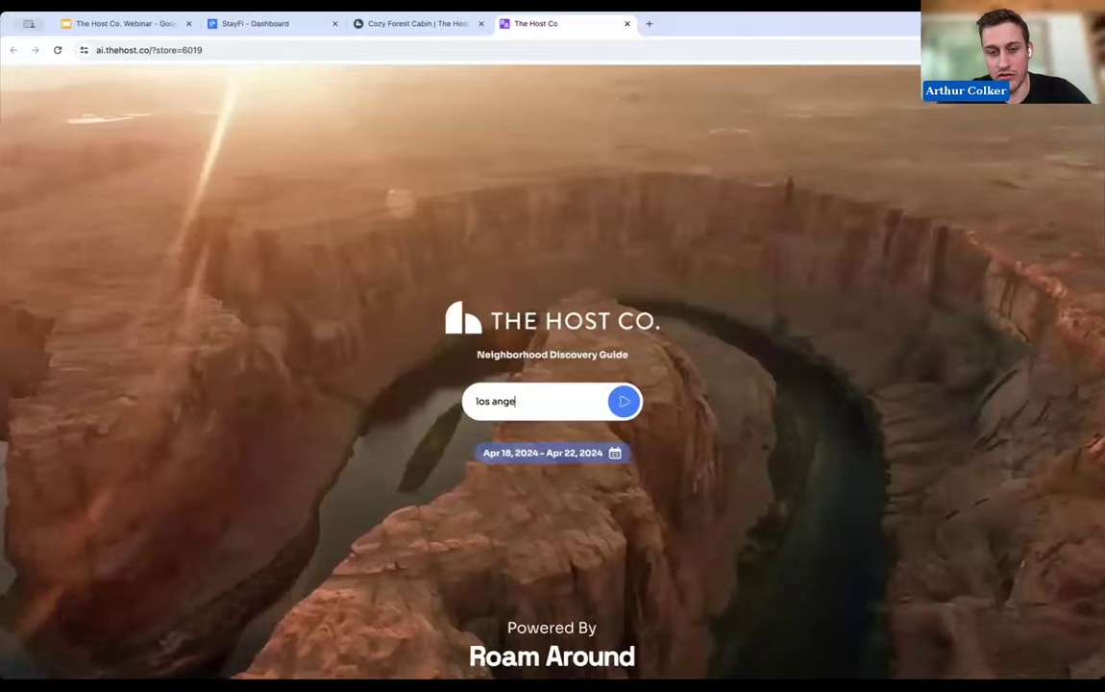
text(les)
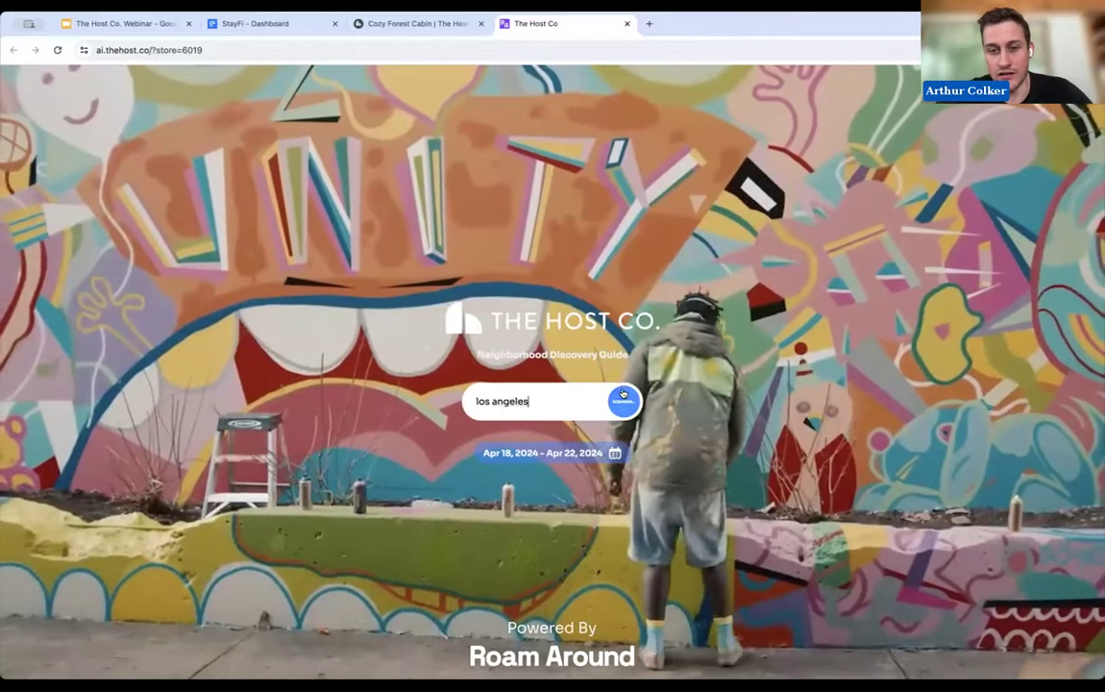
click(624, 390)
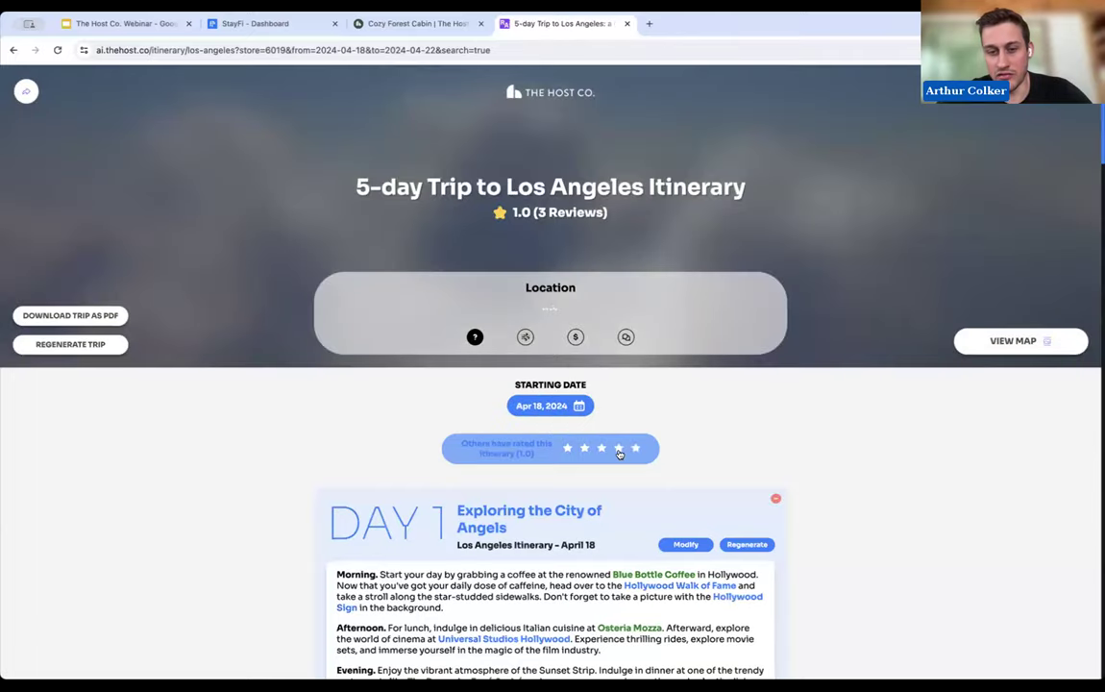
scroll(619, 454, down, 5)
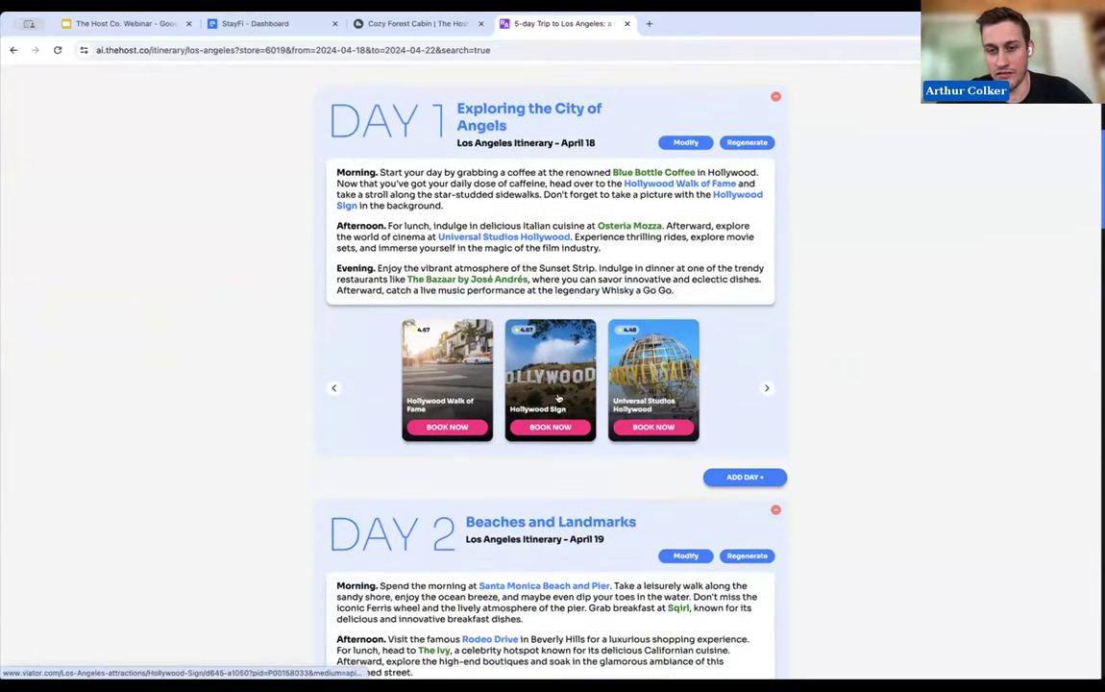
scroll(558, 399, down, 12)
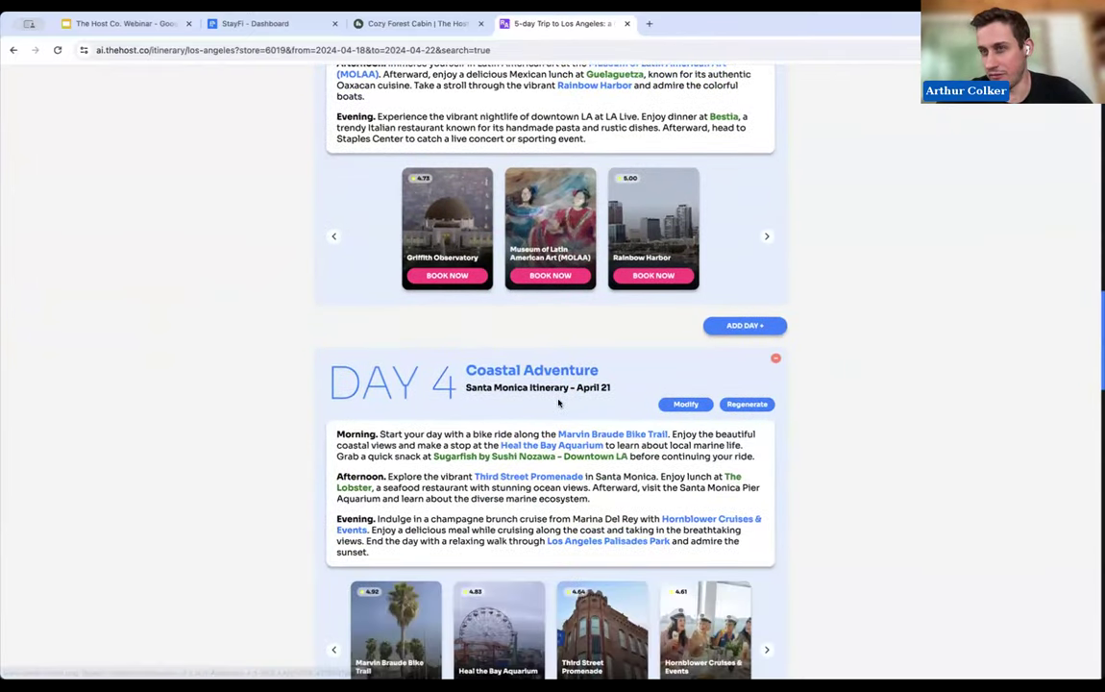
- Look through the remaining days of the Los Angeles itinerary and return to its beginning
scroll(559, 403, down, 20)
scroll(558, 402, up, 8)
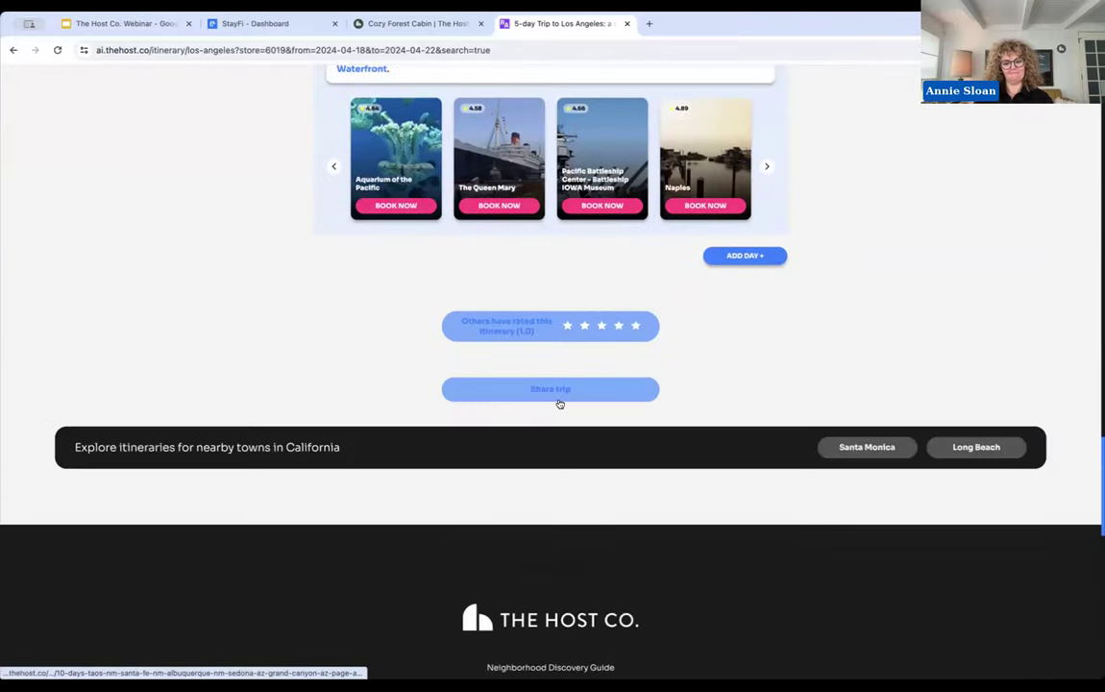
scroll(561, 404, up, 20)
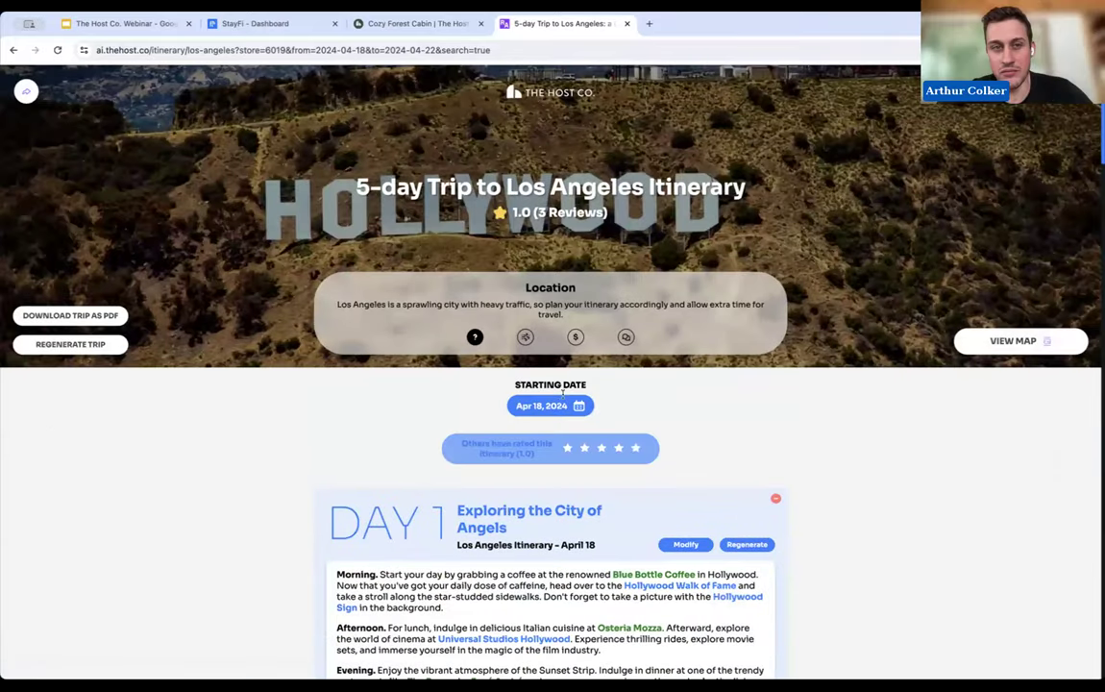
- Return to the Cozy Forest Cabin store and briefly view the Early Check-In (2 hrs) product
click(413, 31)
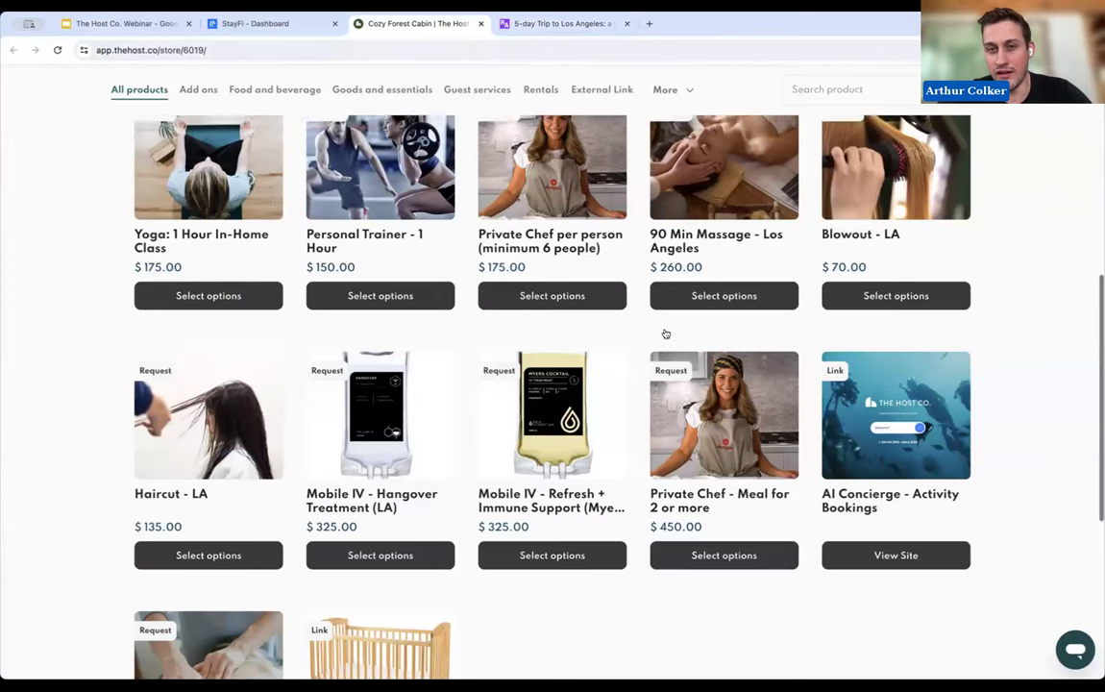
scroll(666, 333, up, 5)
scroll(646, 291, down, 1)
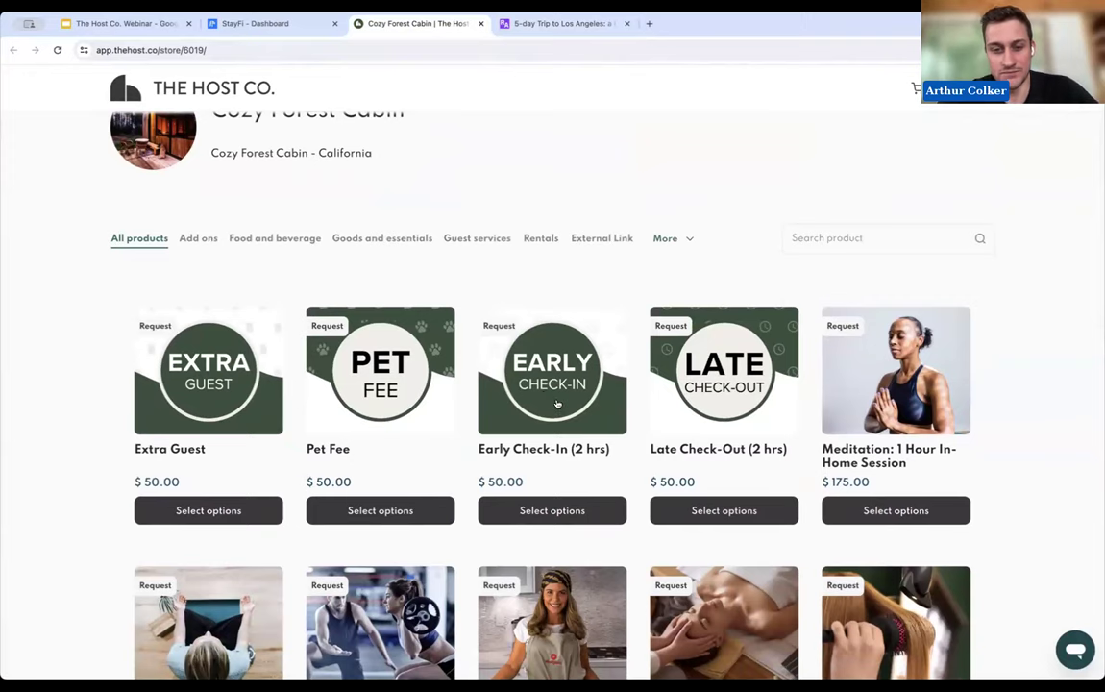
click(556, 404)
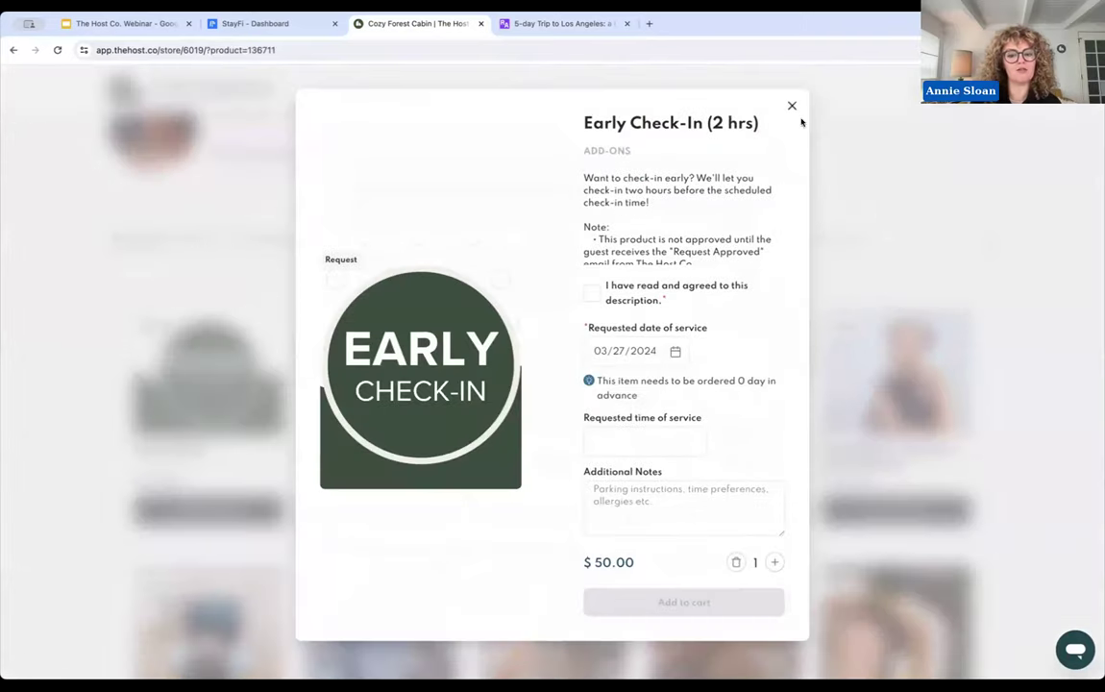
click(792, 106)
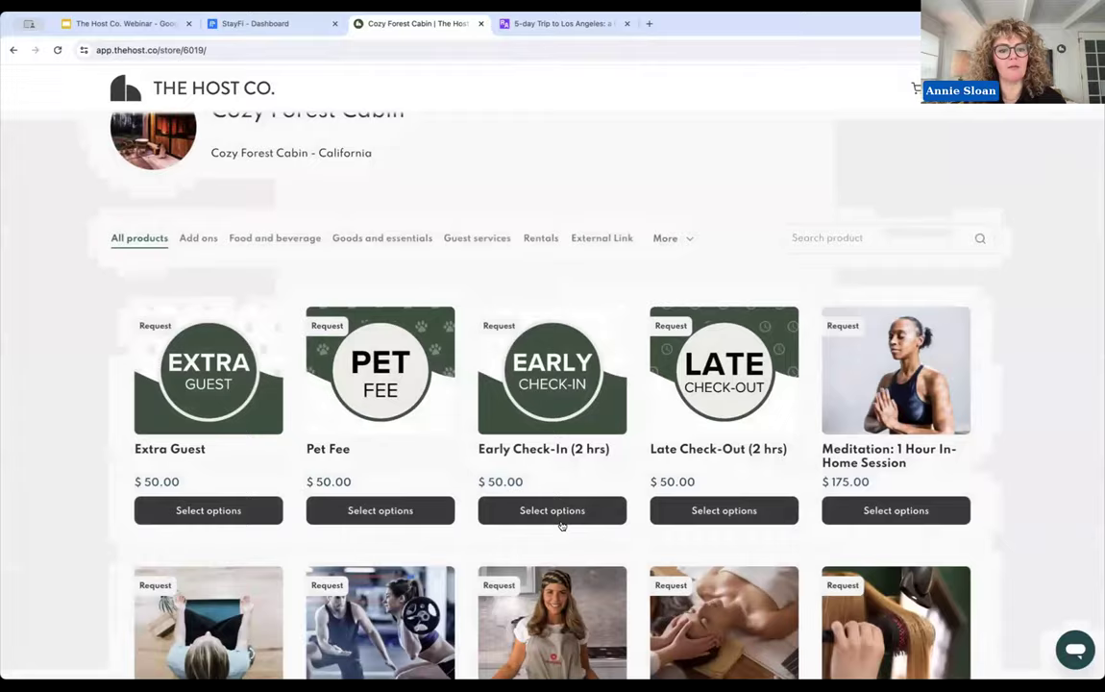
- Open the Early Check-In (2 hrs) options and read through the description and approval notes
click(561, 517)
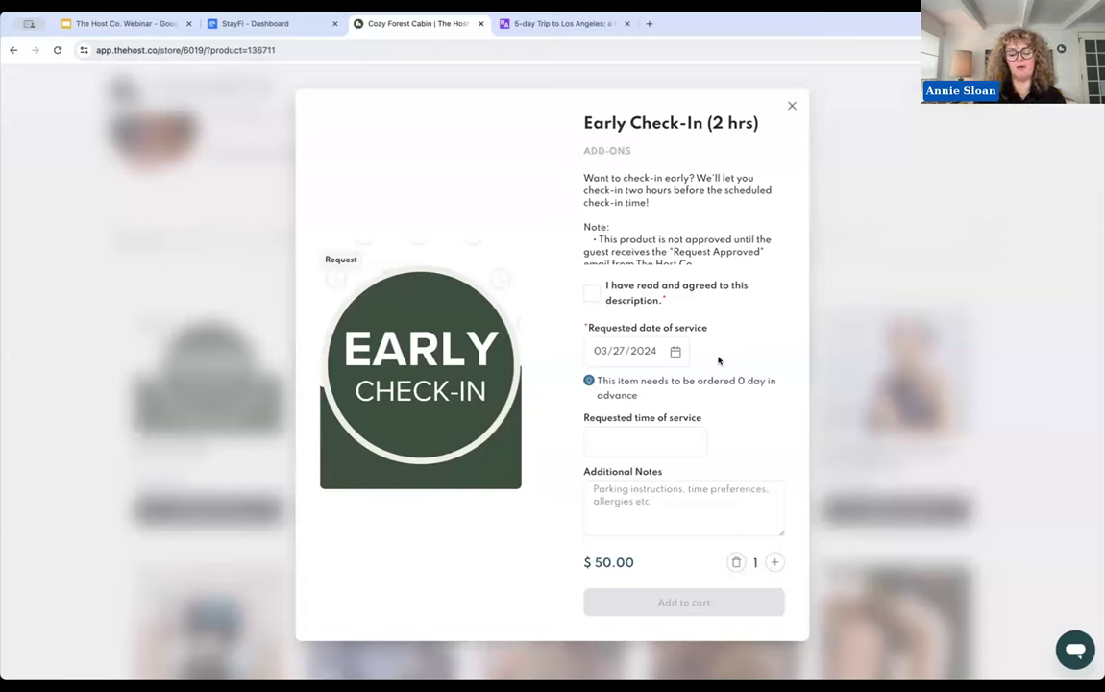
click(654, 442)
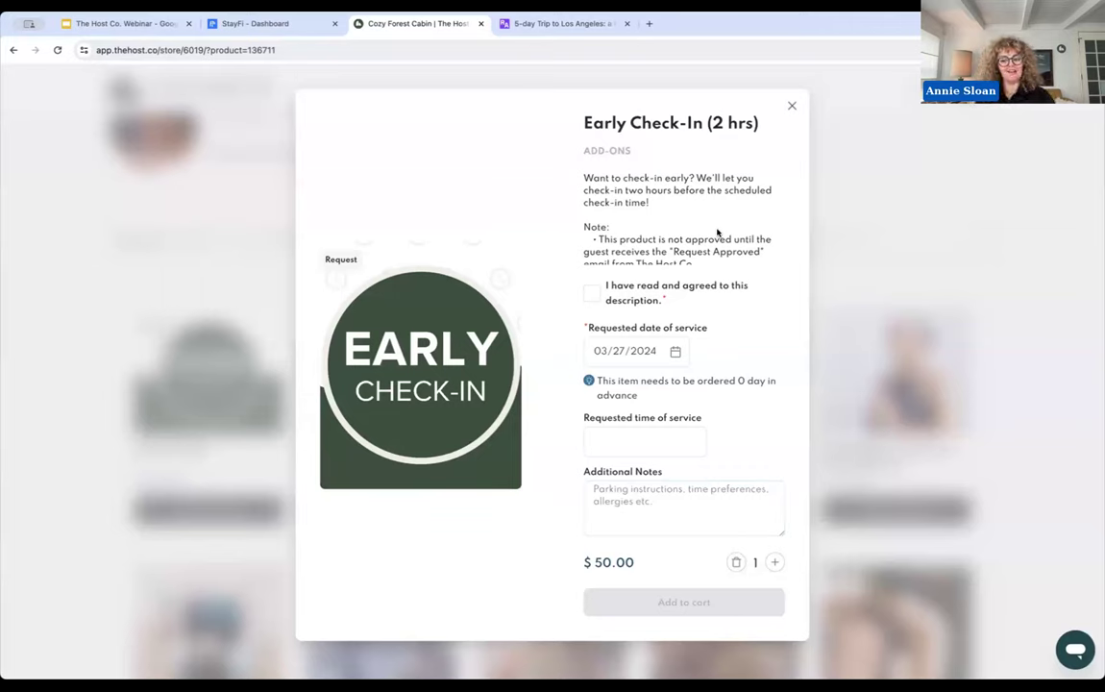
scroll(717, 231, down, 2)
scroll(717, 231, up, 2)
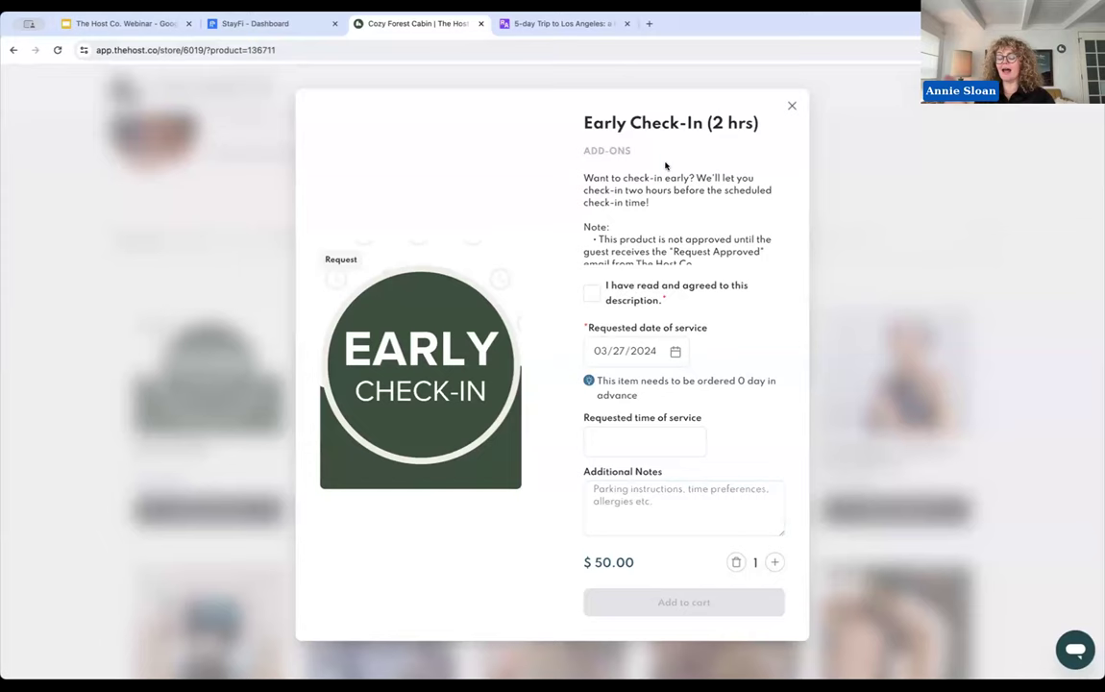
scroll(661, 210, down, 2)
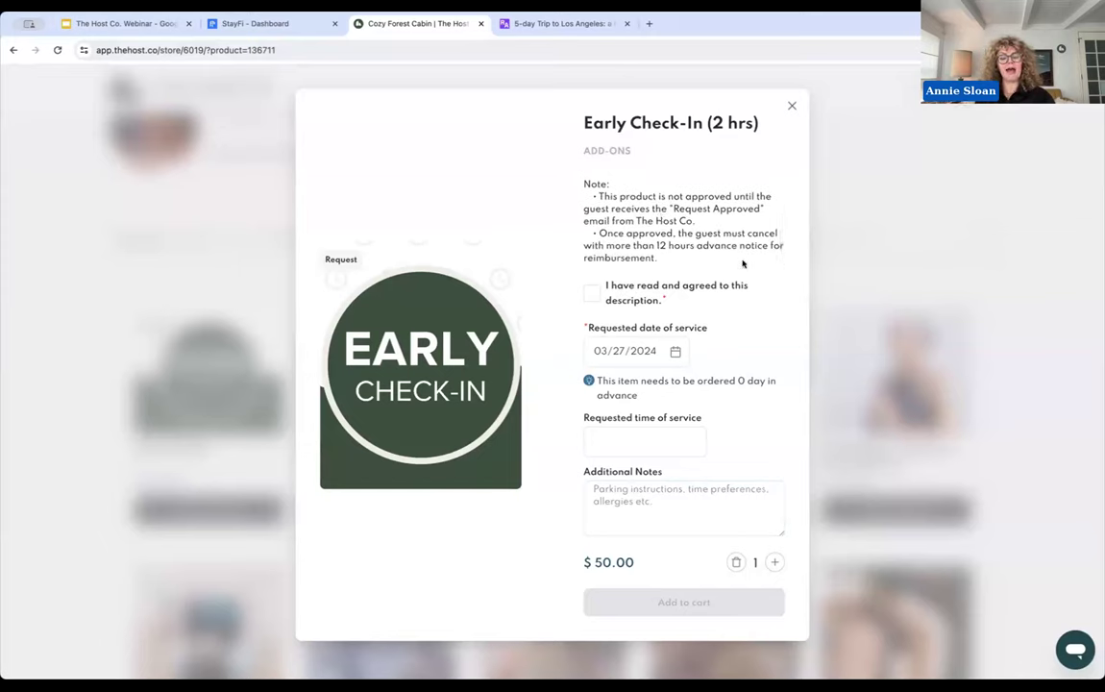
- Agree to the Early Check-In description and add the item to the cart, viewing its checkout before returning to the store
click(598, 293)
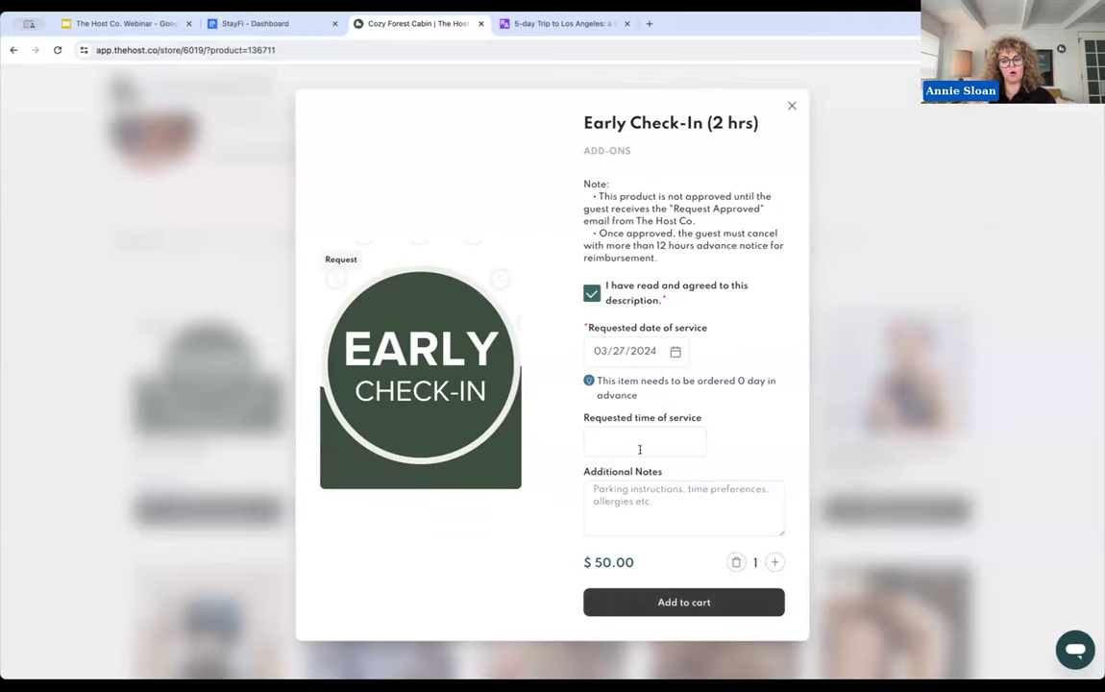
click(670, 601)
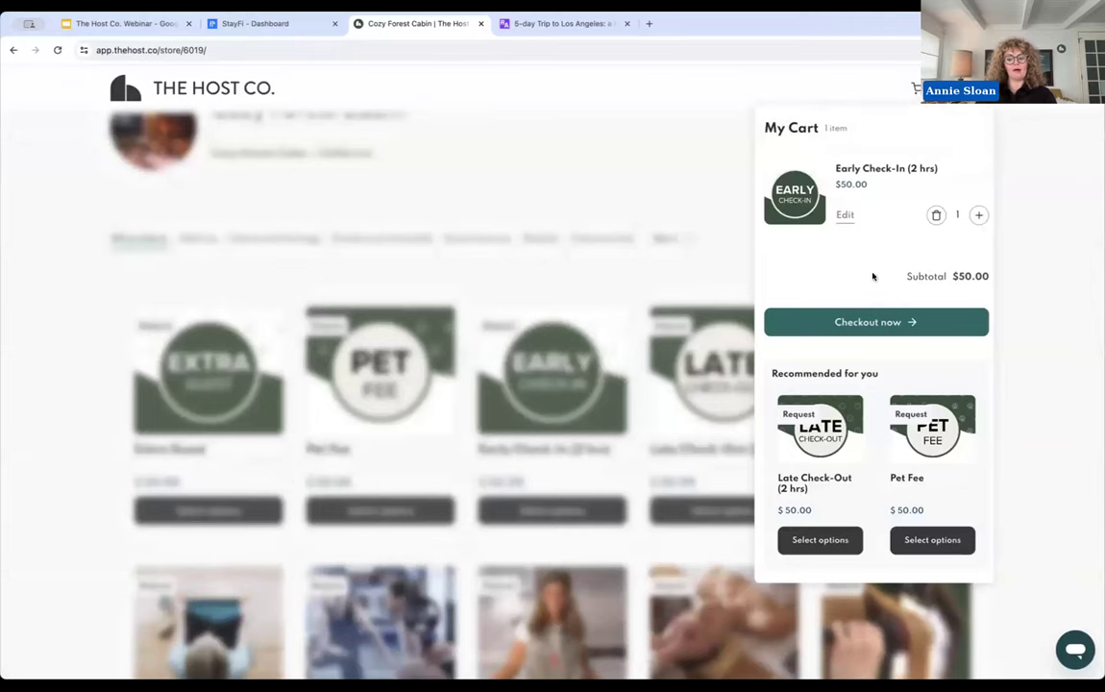
click(862, 326)
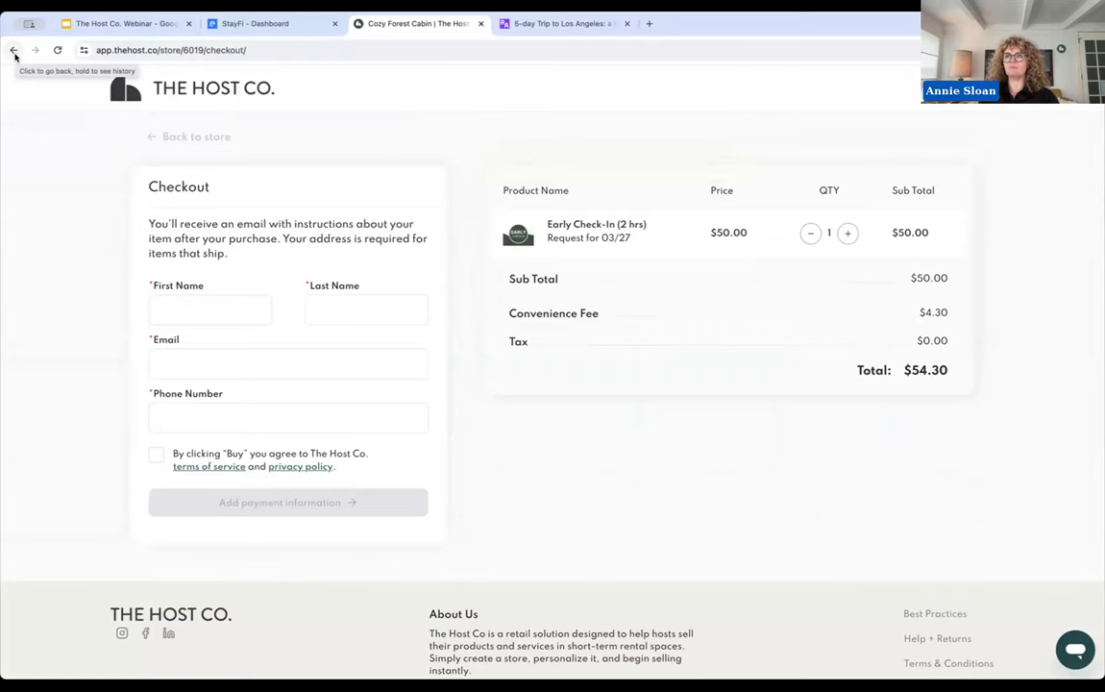
click(160, 137)
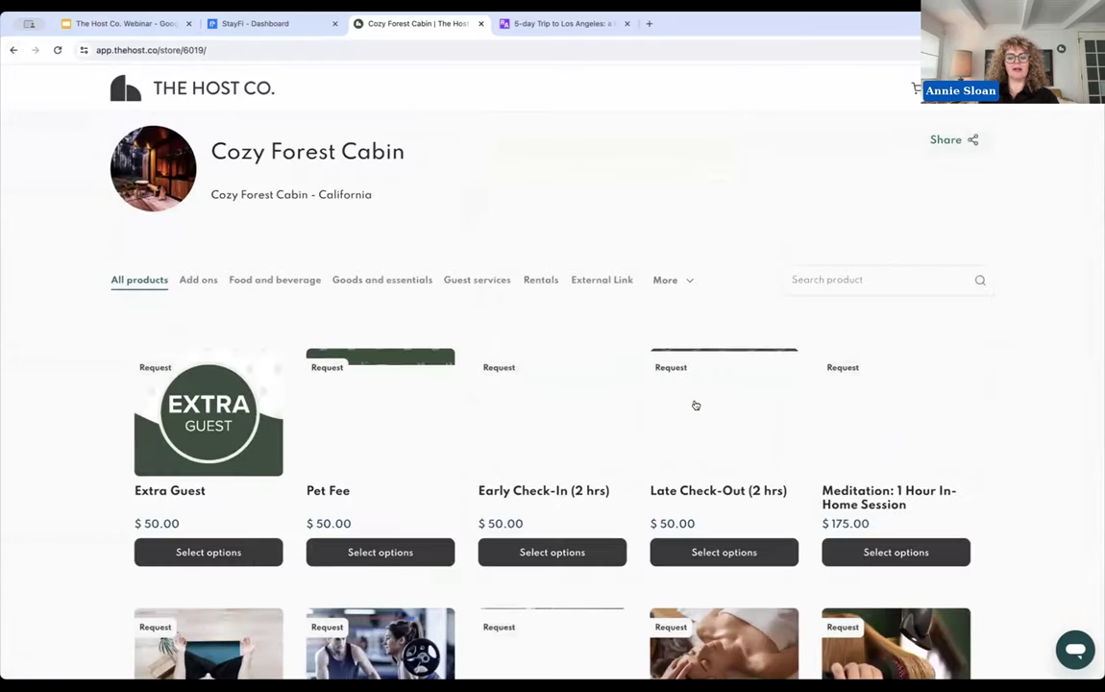
- Review the Early Check-In (2 hrs) request form again and look over the store's product list
scroll(684, 419, down, 1)
click(543, 506)
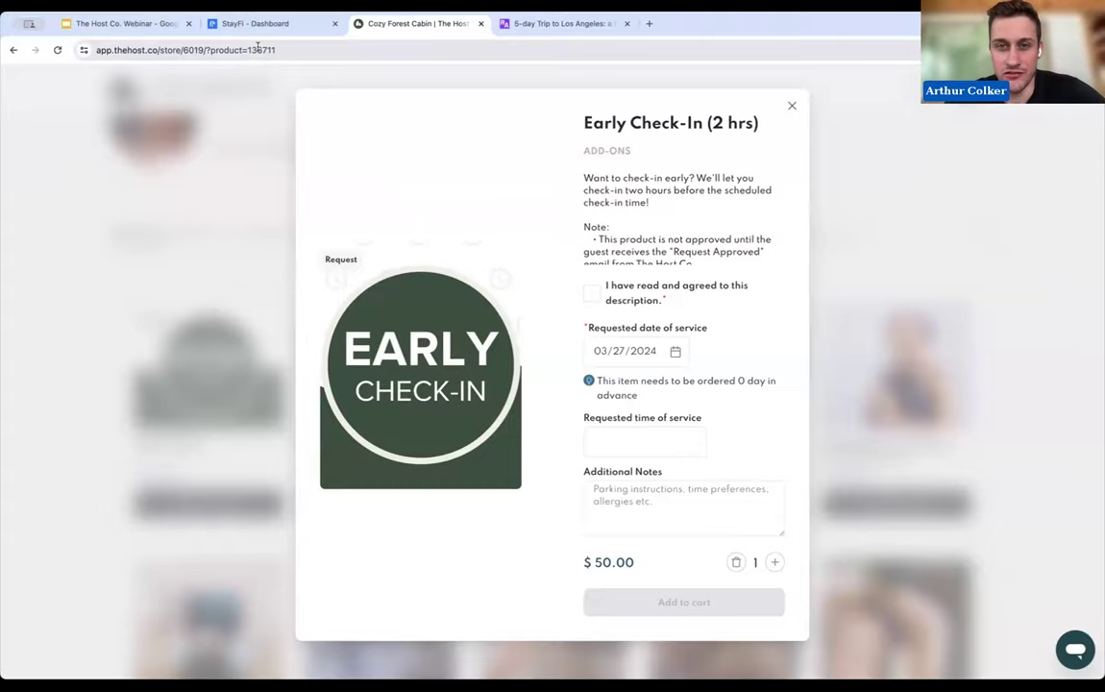
click(792, 104)
scroll(501, 539, down, 10)
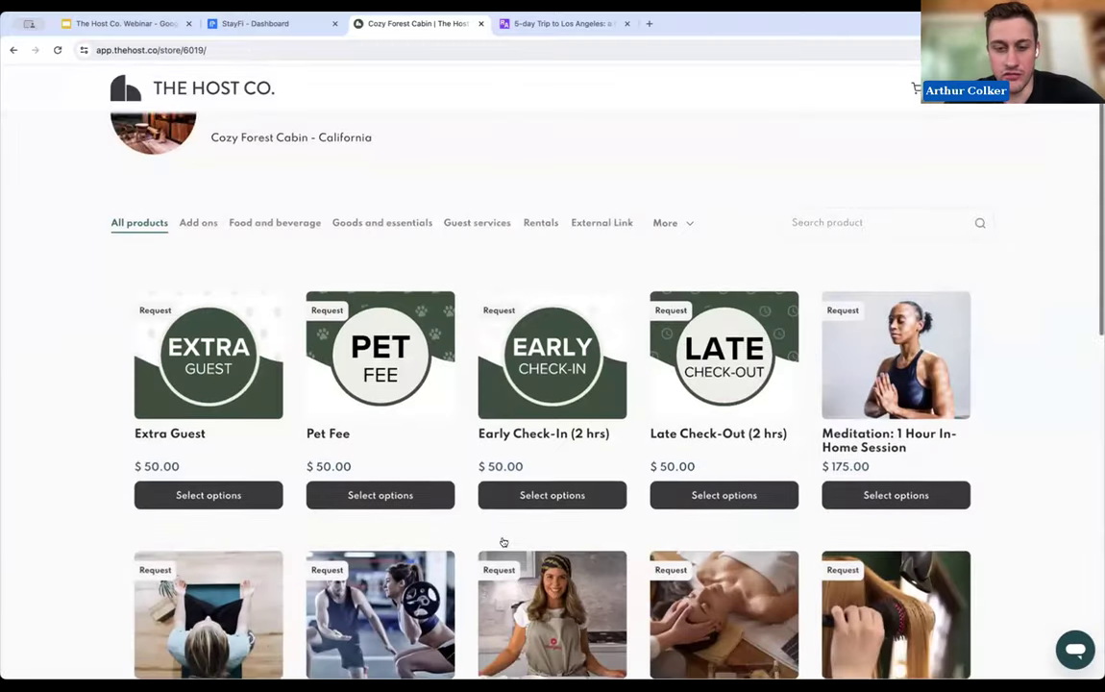
scroll(502, 539, up, 10)
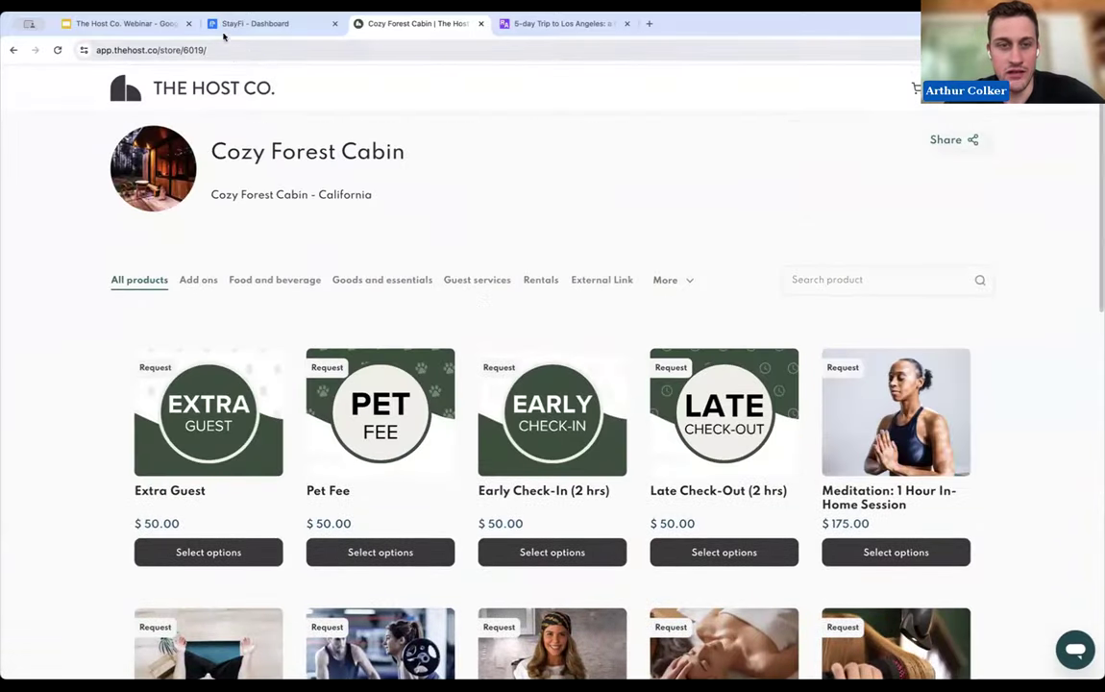
- Switch back to StayFi, leave the bulk HomePage editor and open the HomePage template for editing
click(255, 23)
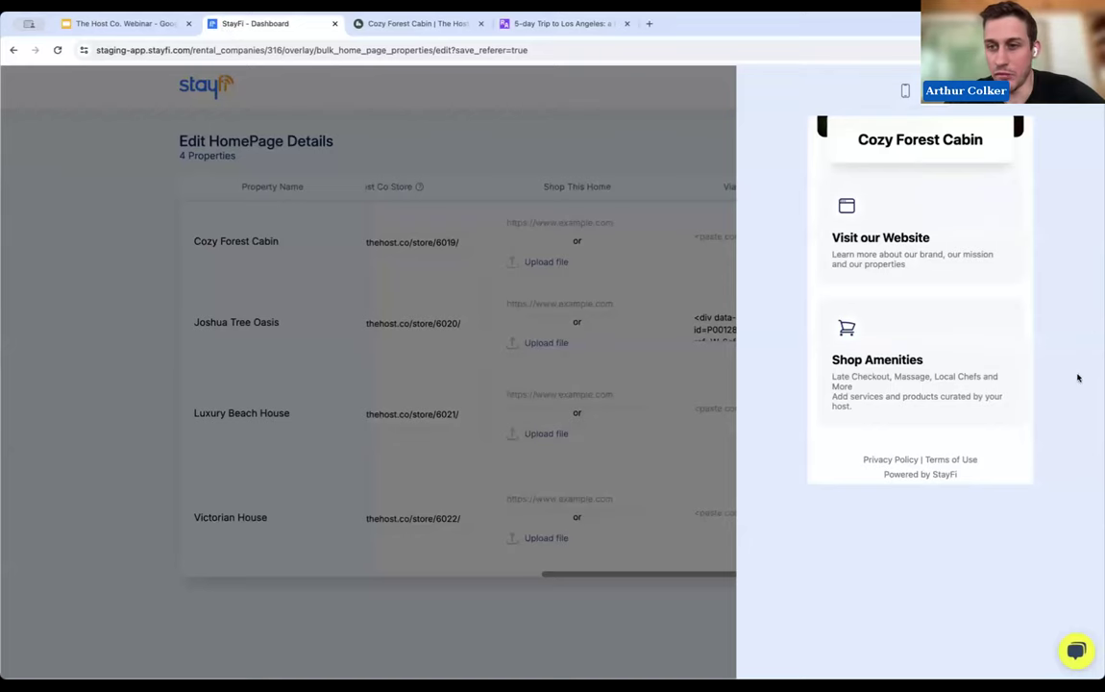
click(499, 390)
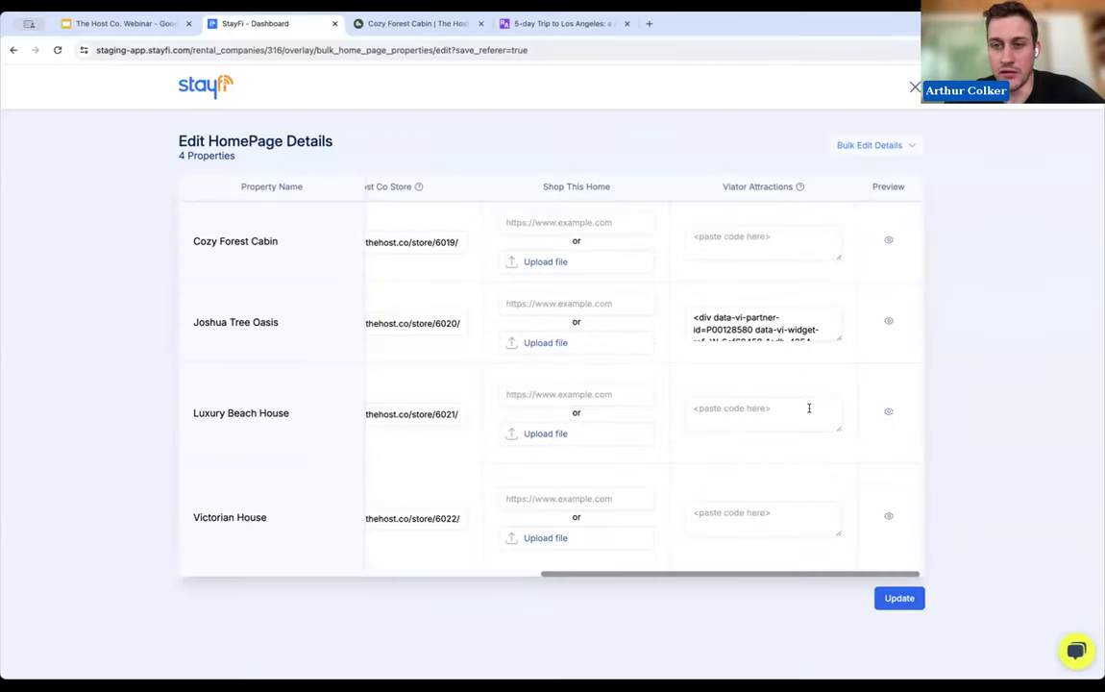
click(915, 89)
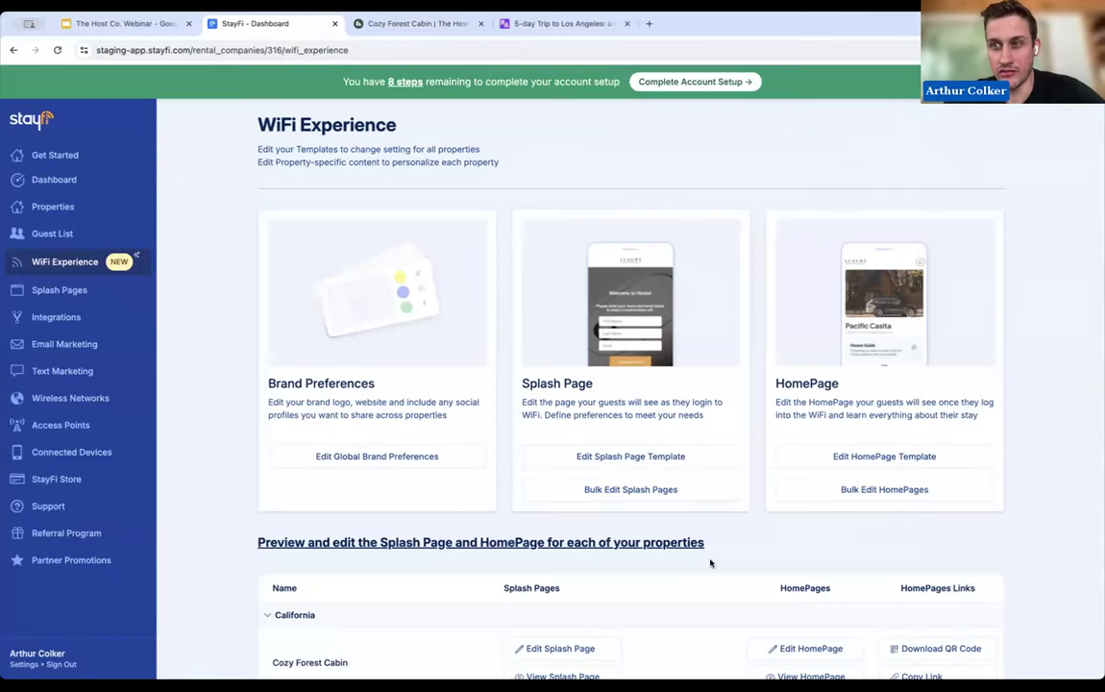
click(846, 465)
- Add a second custom button to the HomePage template named "Yosemite Guided Tour" with the subtext "axcdacad"
scroll(389, 331, down, 8)
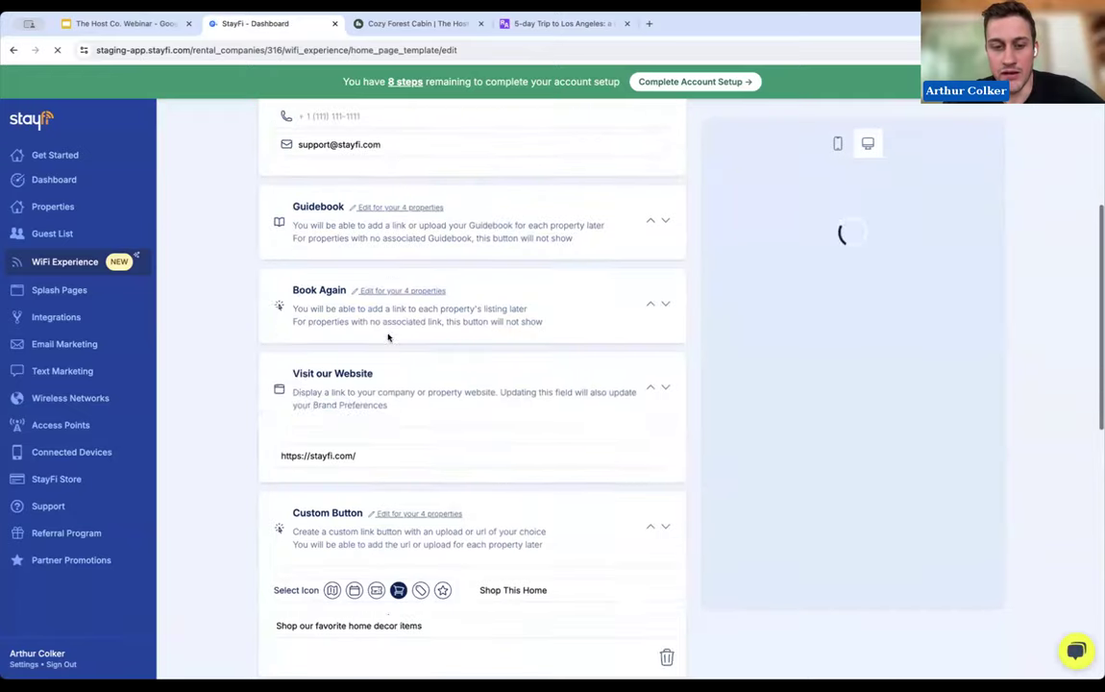
scroll(408, 363, down, 2)
scroll(423, 394, up, 3)
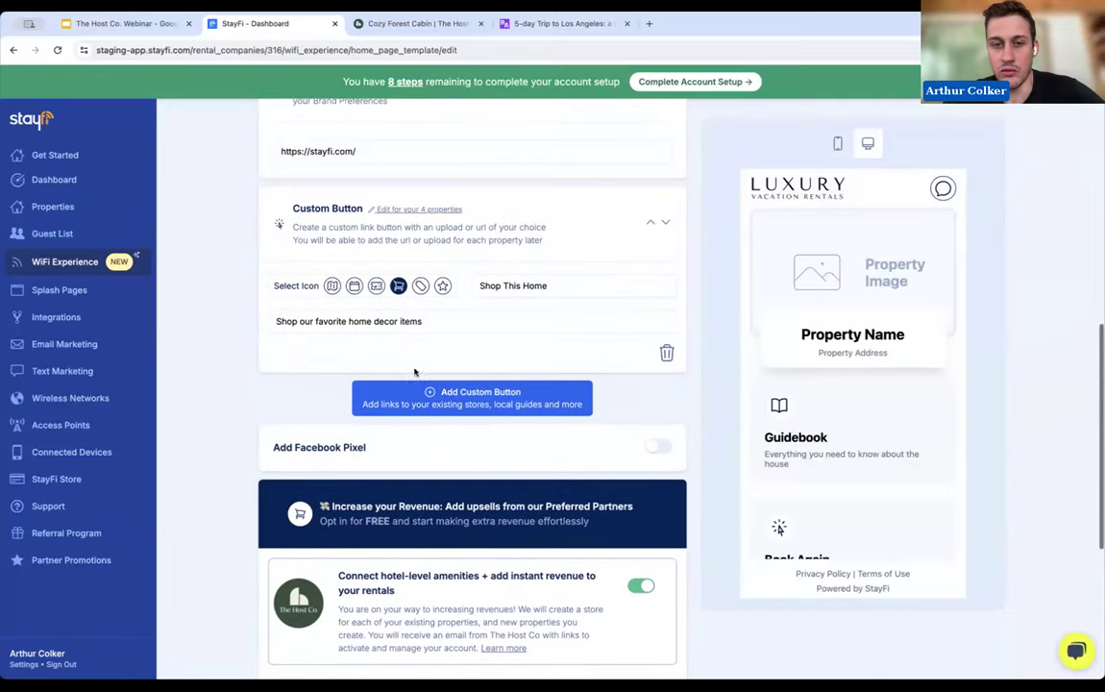
click(468, 404)
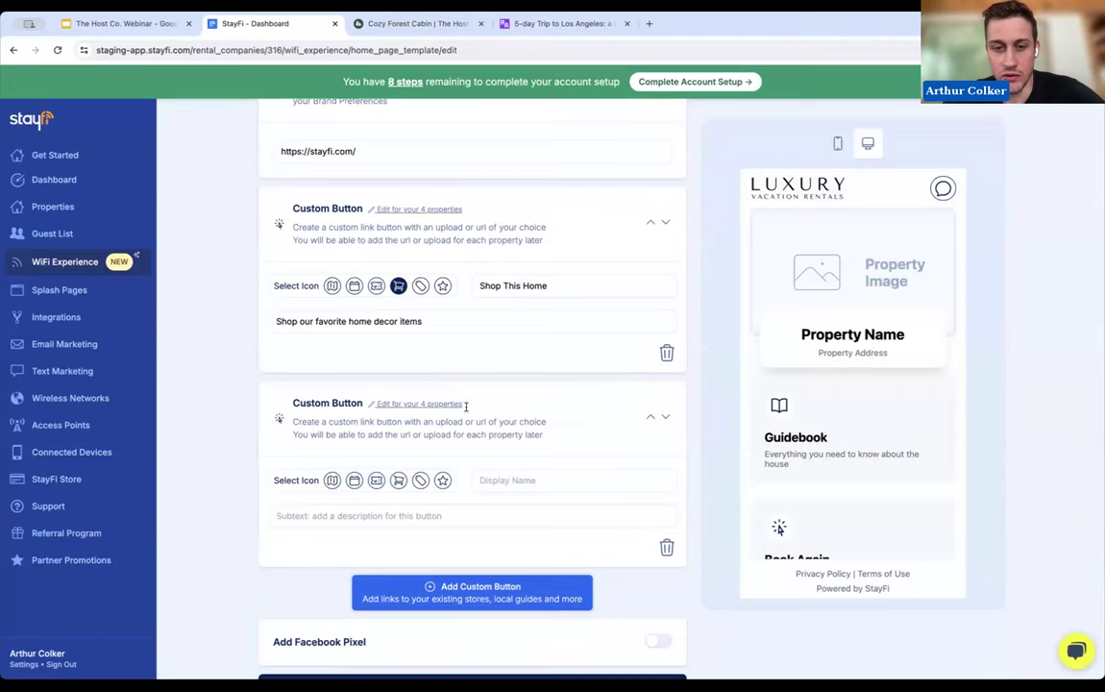
scroll(490, 413, down, 2)
click(510, 345)
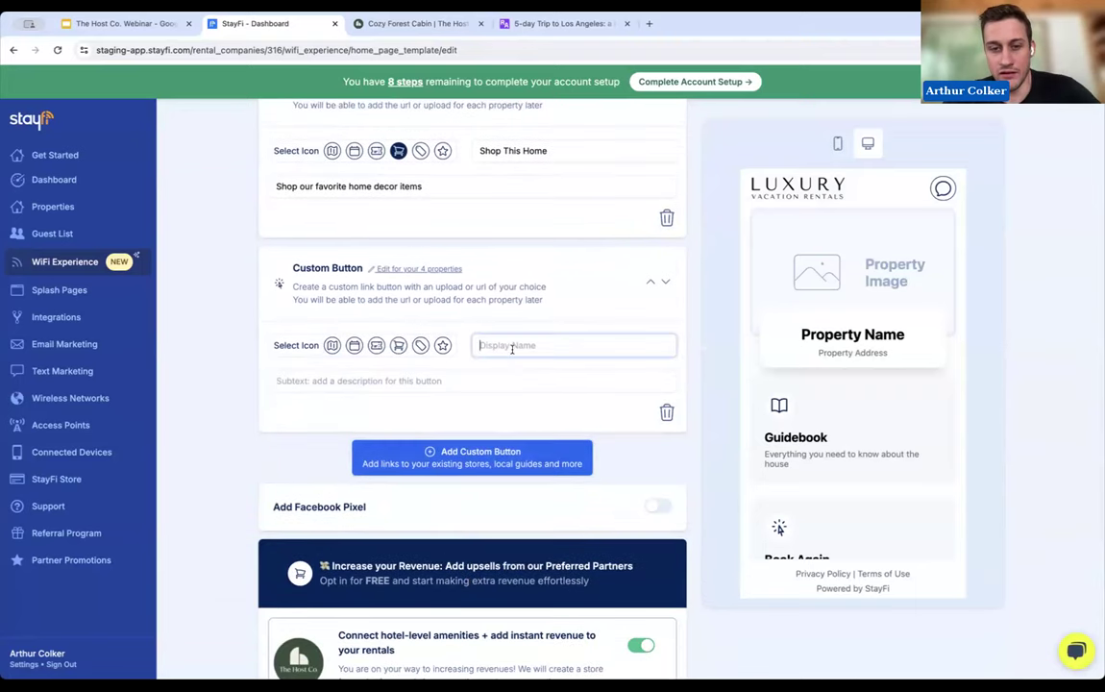
text(Yosemit)
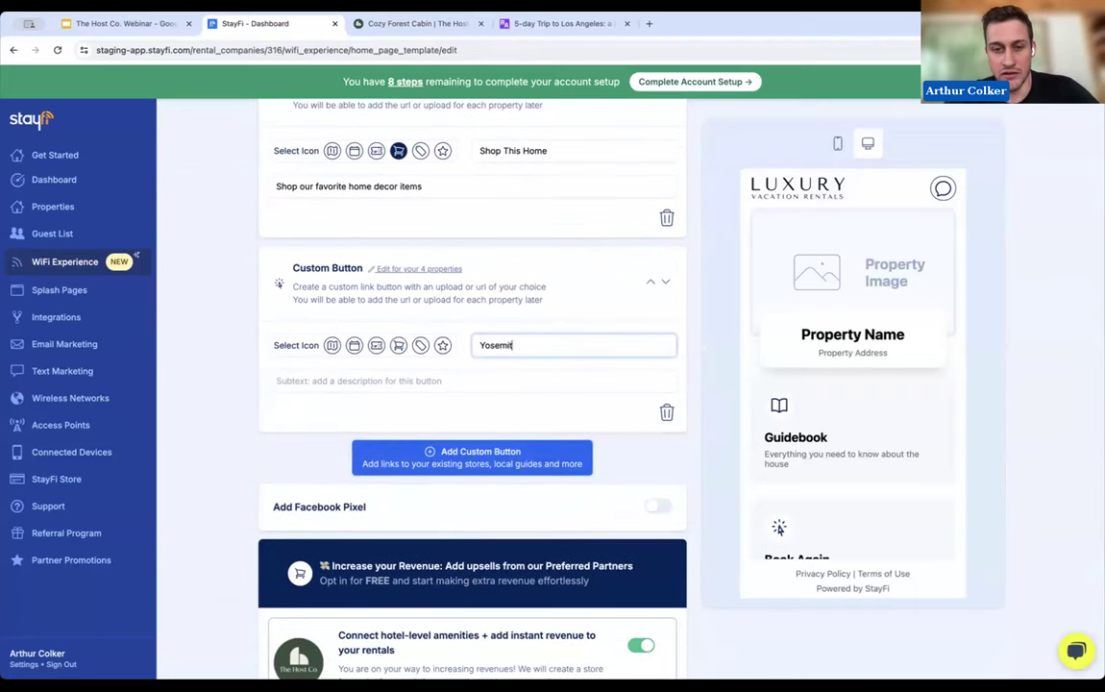
text(e Guided Tour)
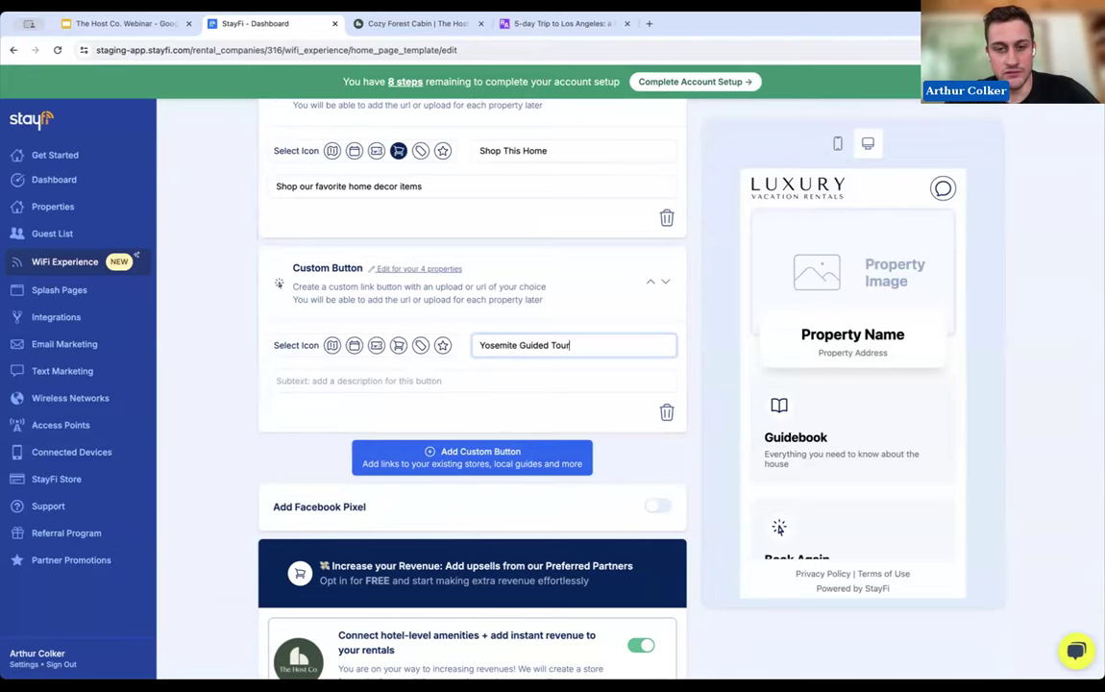
click(481, 373)
text(adventure)
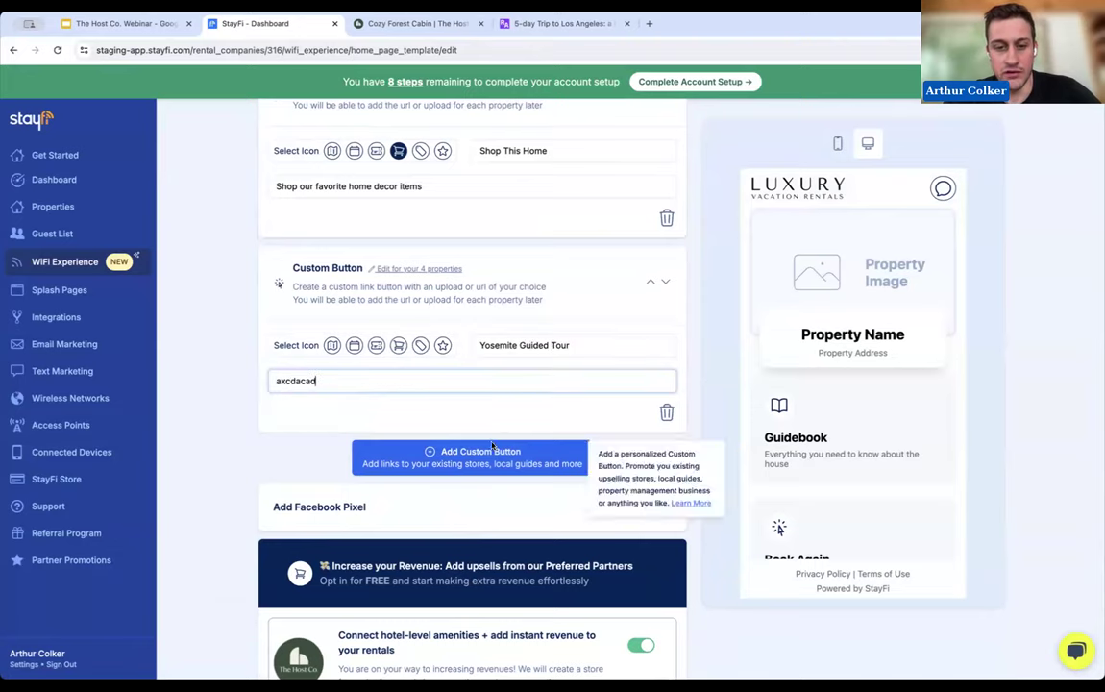
- Give the Yosemite Guided Tour button the shopping cart icon and save the template, submitting the property address information as filled in
scroll(579, 502, down, 5)
click(514, 510)
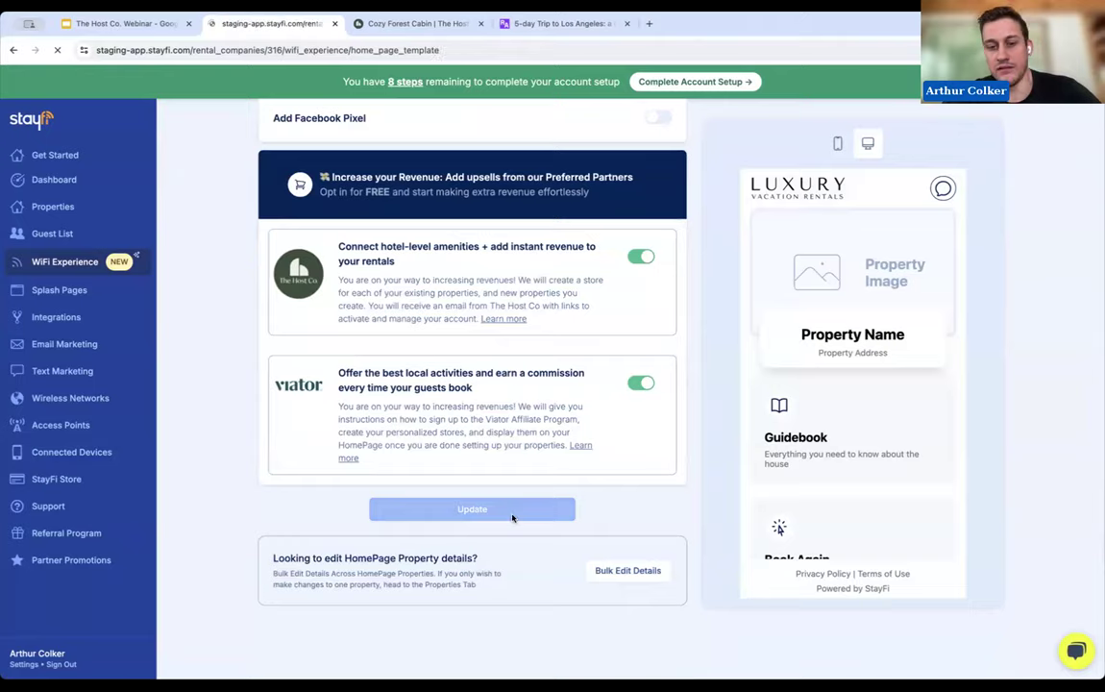
scroll(405, 413, down, 8)
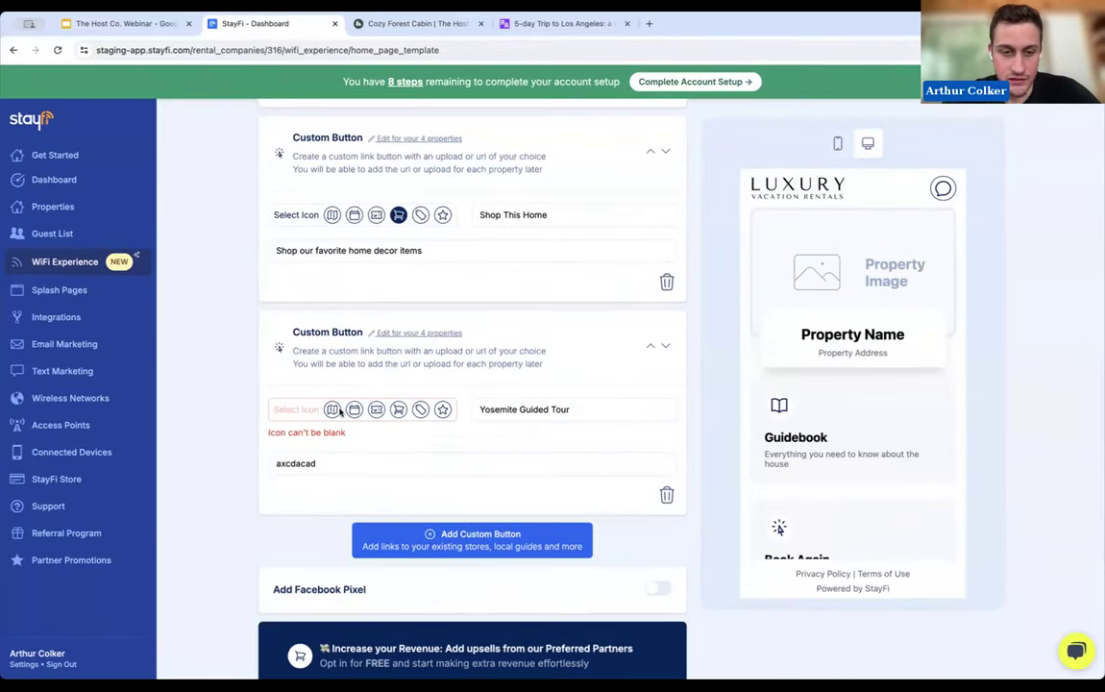
click(398, 410)
scroll(415, 458, down, 1)
scroll(415, 458, down, 5)
click(436, 528)
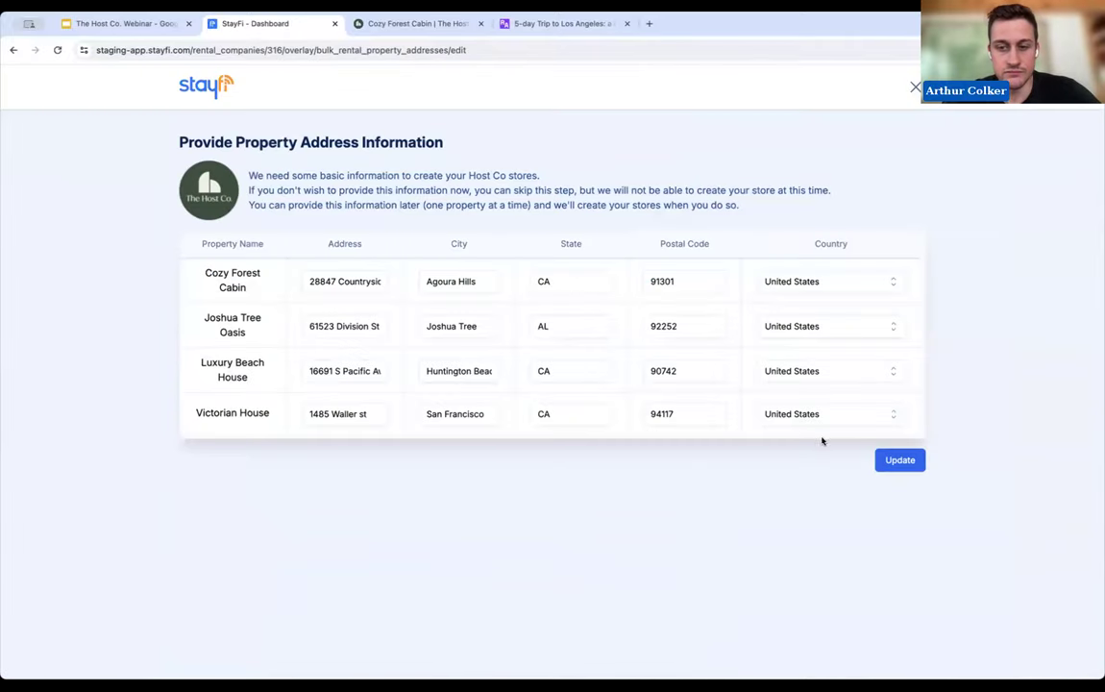
click(897, 461)
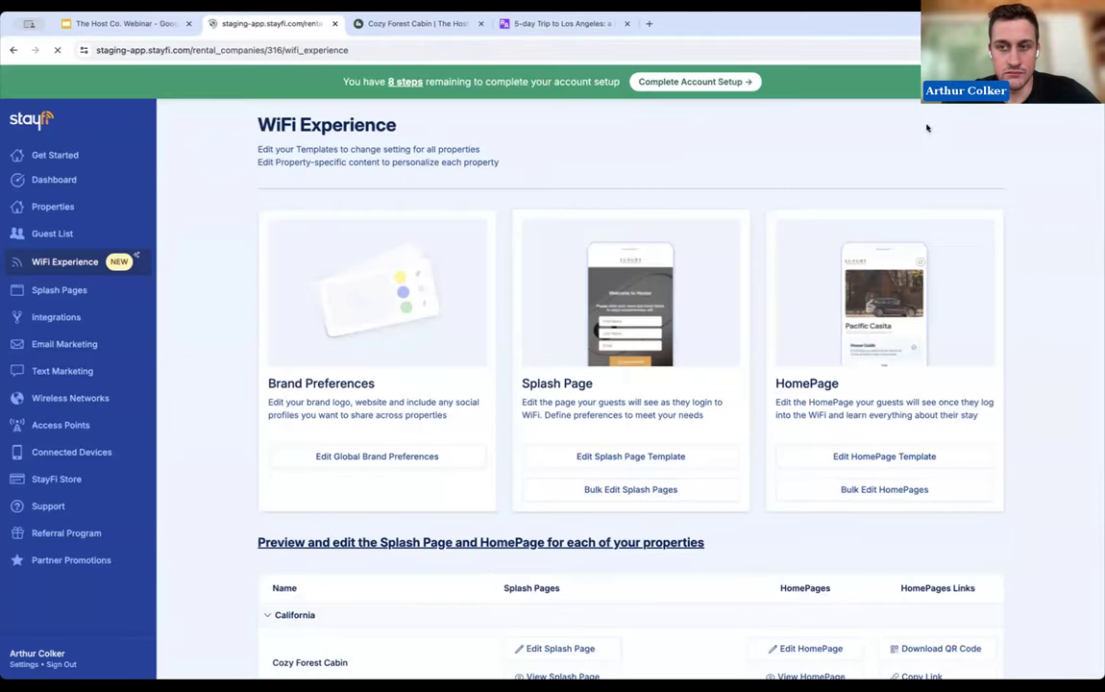
- Open bulk editing of the HomePages and bring up the Yosemite Guided Tour column
scroll(663, 495, down, 3)
scroll(662, 497, up, 1)
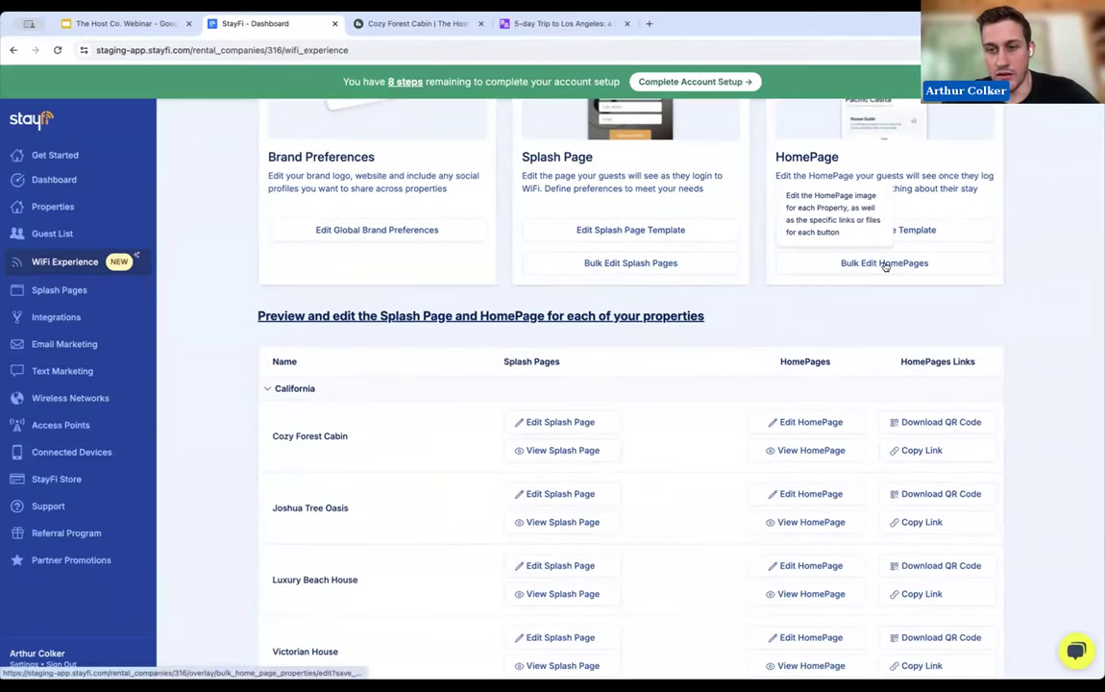
click(883, 265)
scroll(696, 308, right, 10)
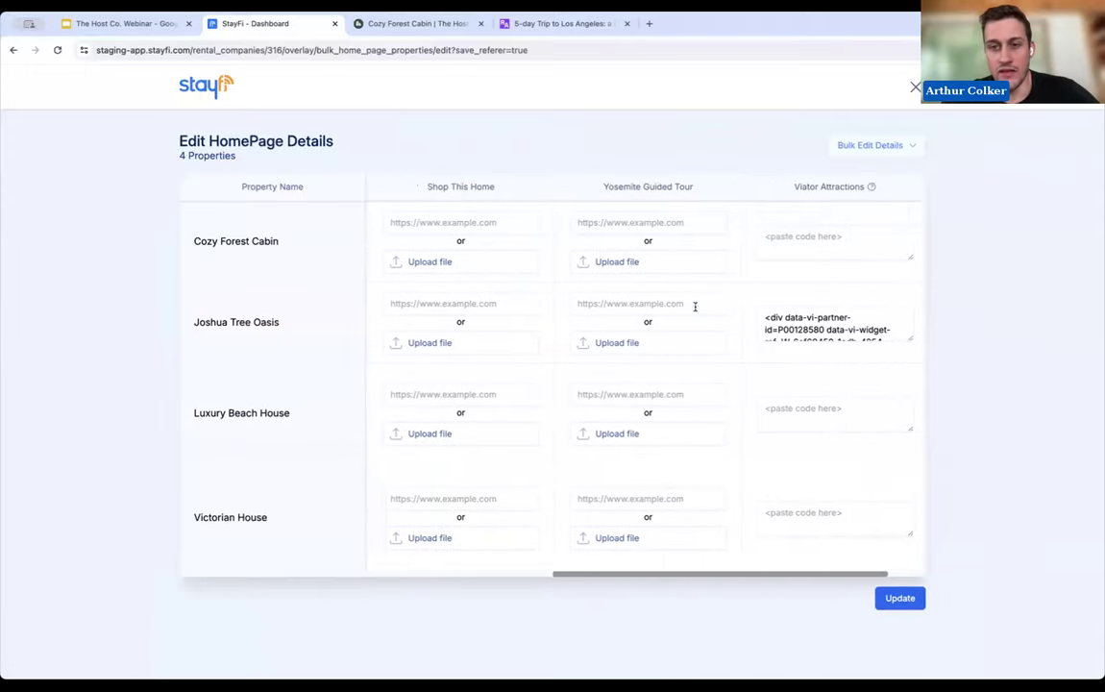
click(636, 222)
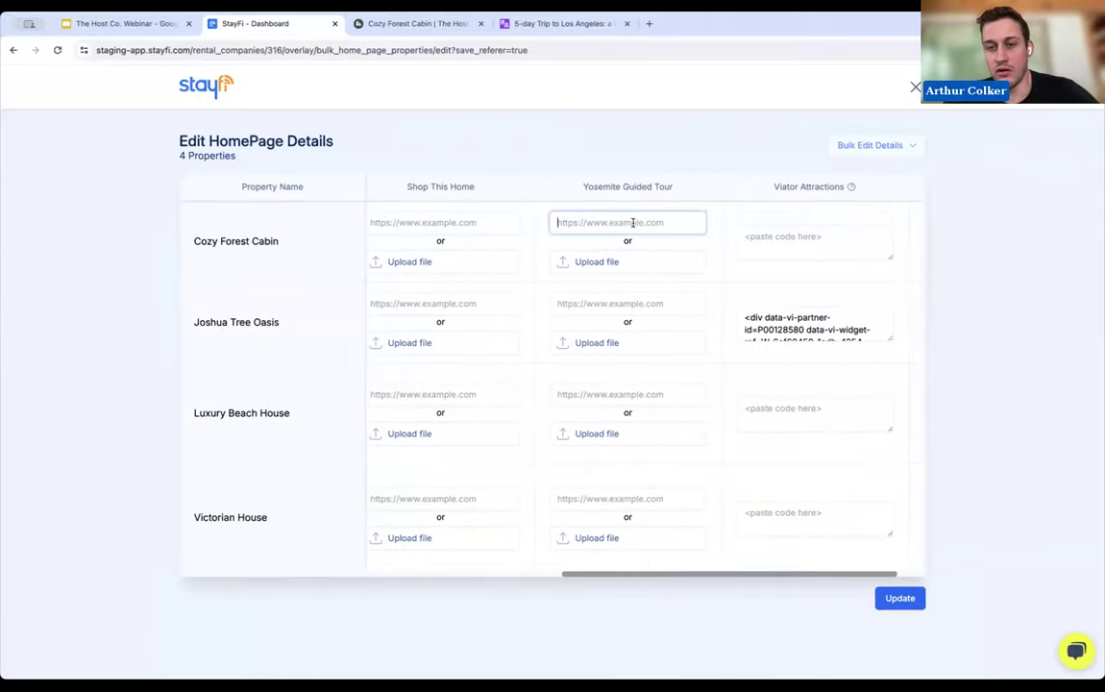
scroll(634, 223, left, 3)
triple_click(468, 246)
key(ctrl+c)
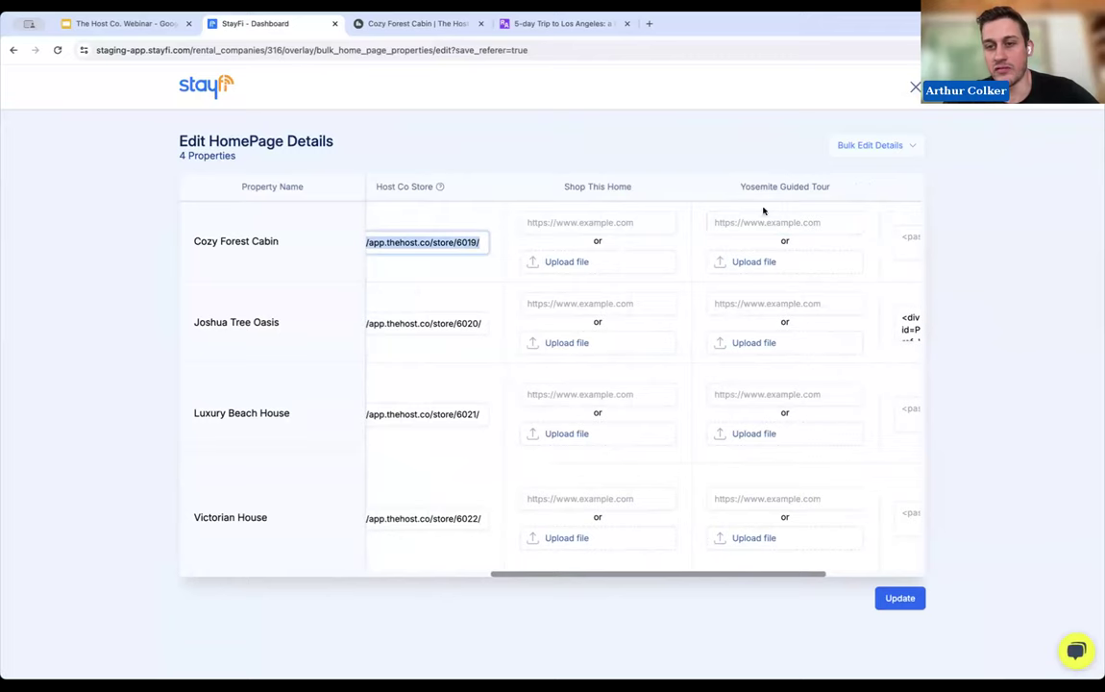
click(769, 222)
key(ctrl+v)
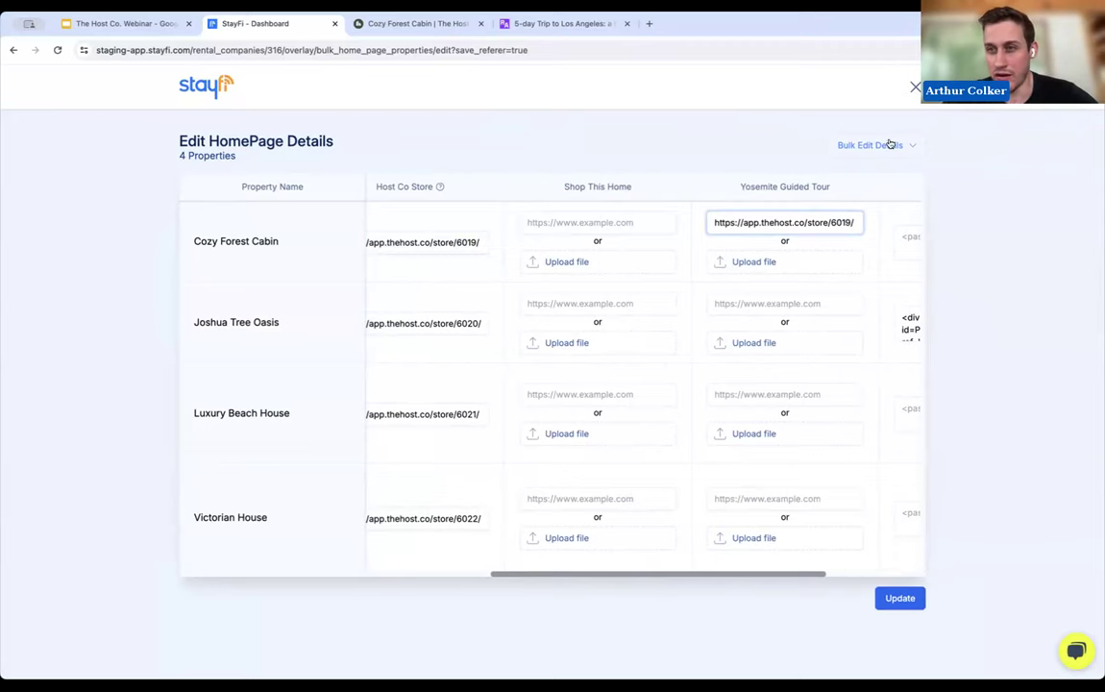
- Open the HomePage preview for Cozy Forest Cabin, close it, and leave the bulk editor without updating
scroll(887, 262, right, 5)
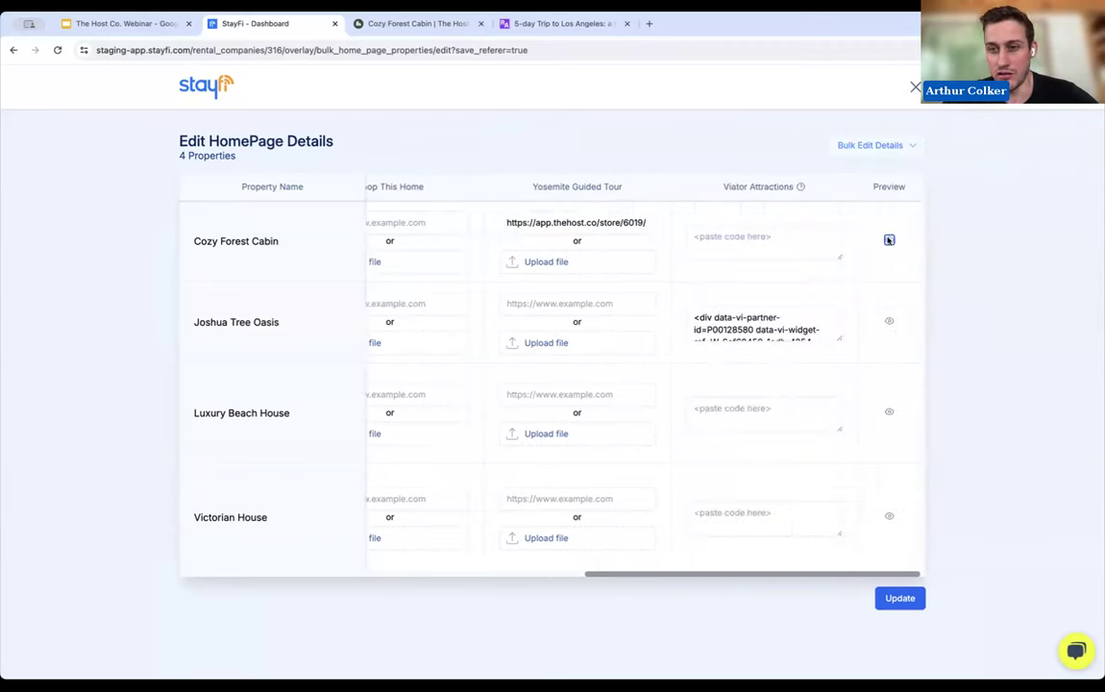
click(888, 236)
click(640, 162)
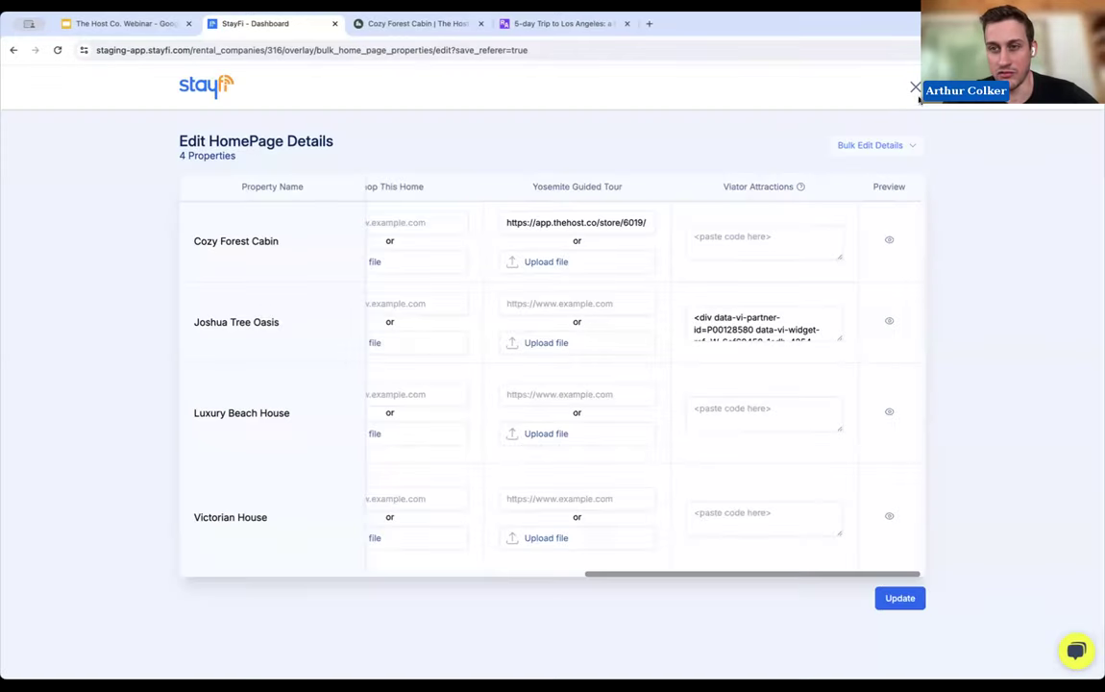
click(815, 83)
- Copy the HomePage link of Cozy Forest Cabin from the list of properties
scroll(791, 372, down, 3)
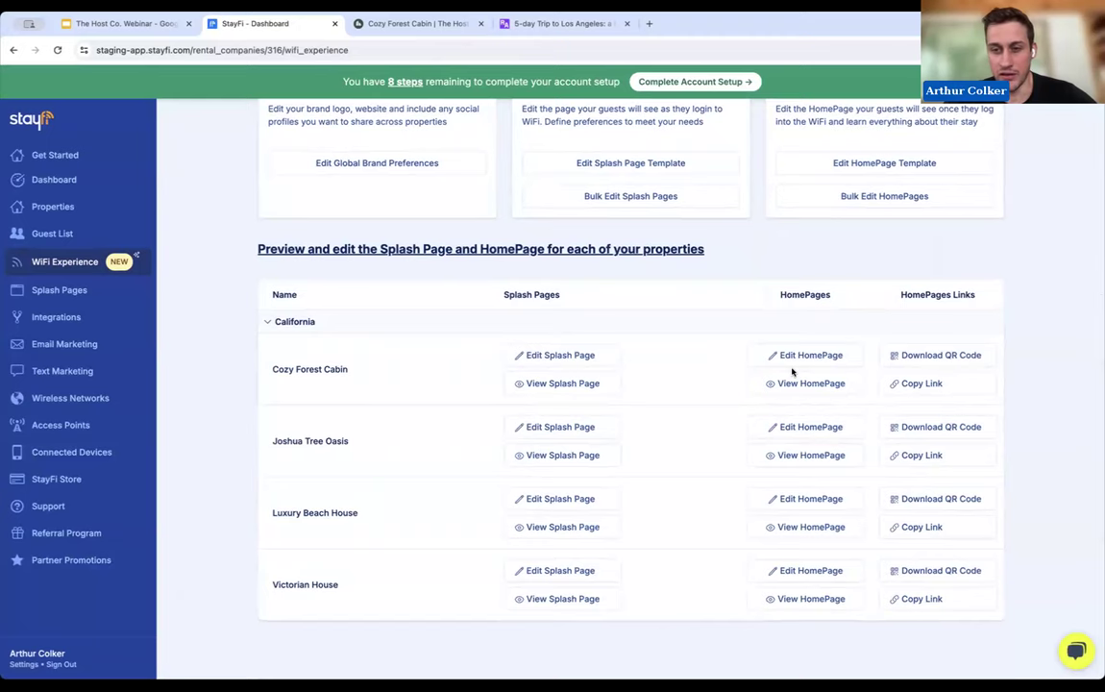
scroll(817, 451, up, 1)
scroll(817, 452, down, 1)
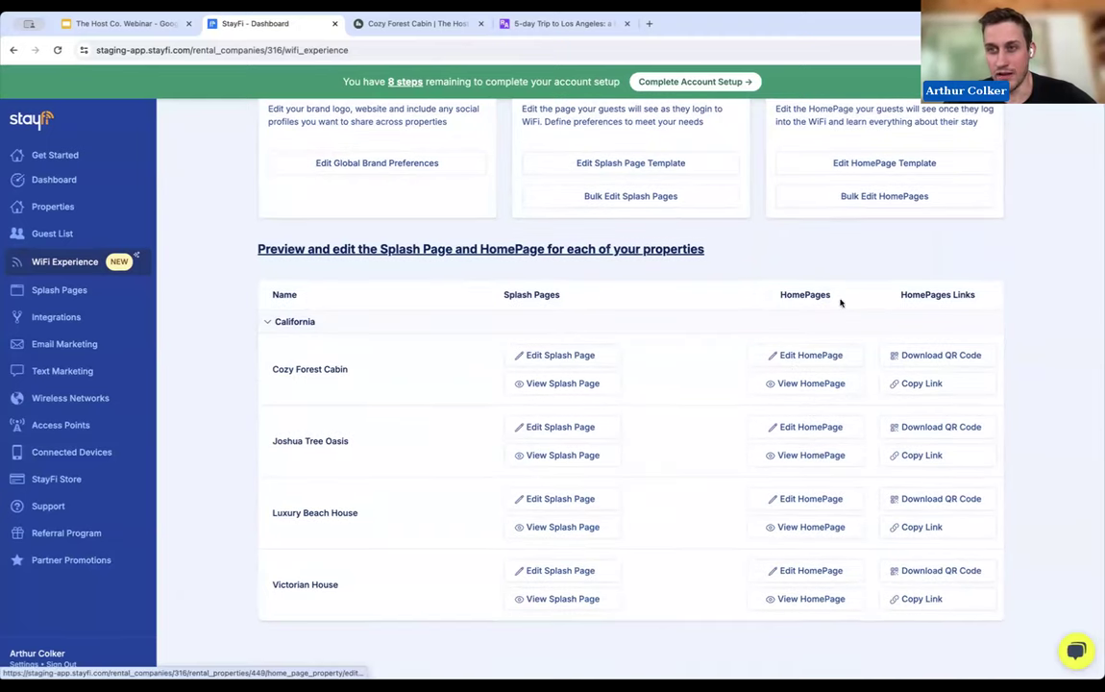
click(946, 383)
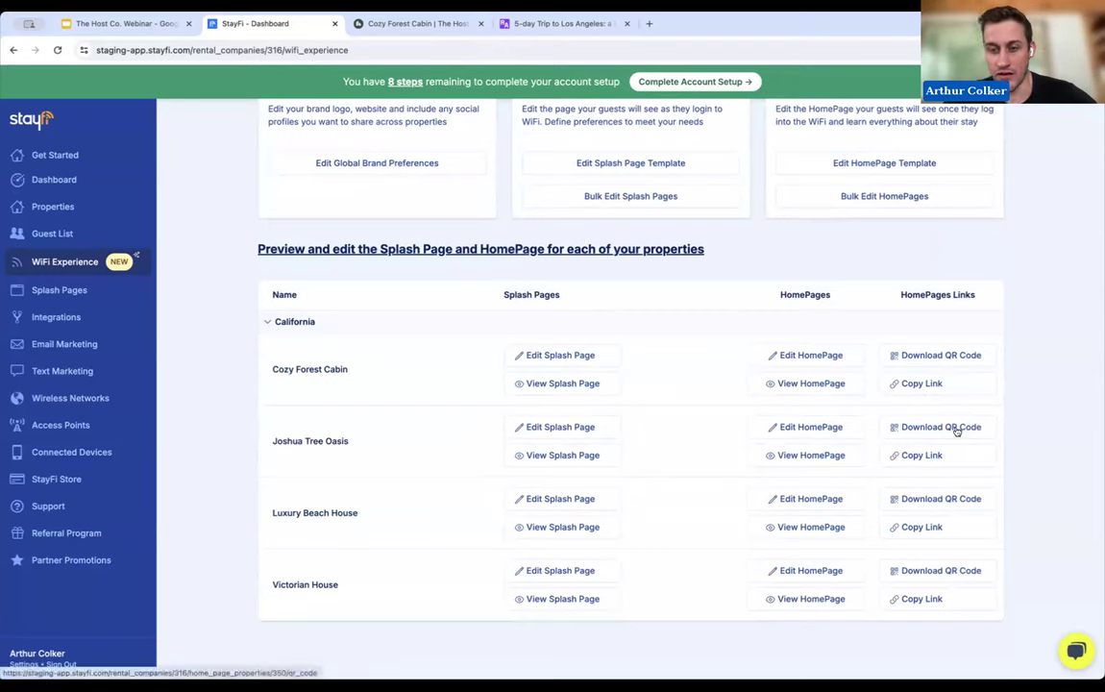
click(917, 386)
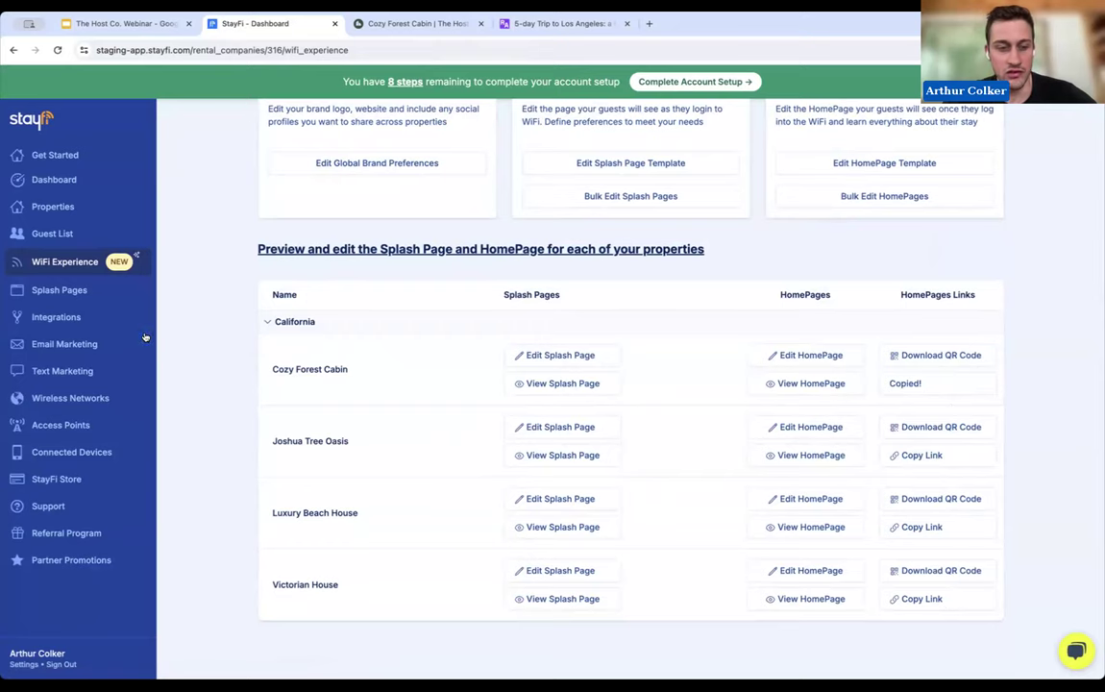
- Open the WiFi Welcome Text Message in Text Marketing for editing and highlight its %%HOMEPAGEURL%% placeholder
click(79, 376)
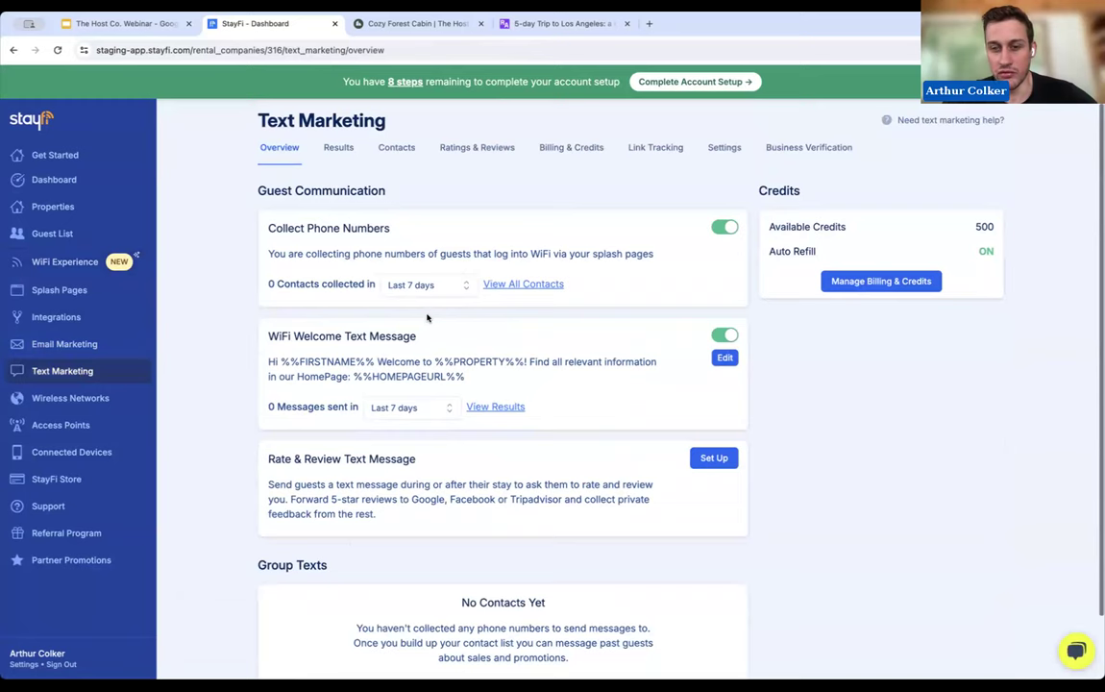
scroll(427, 315, down, 1)
drag(268, 309, 420, 309)
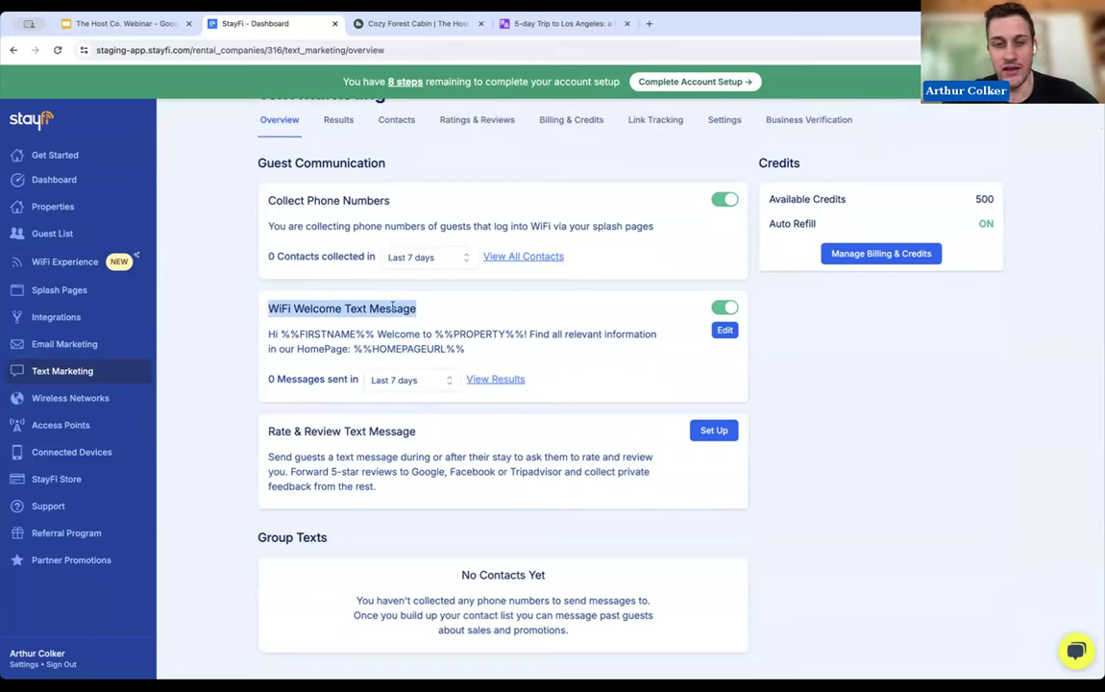
click(727, 332)
drag(801, 272, 696, 274)
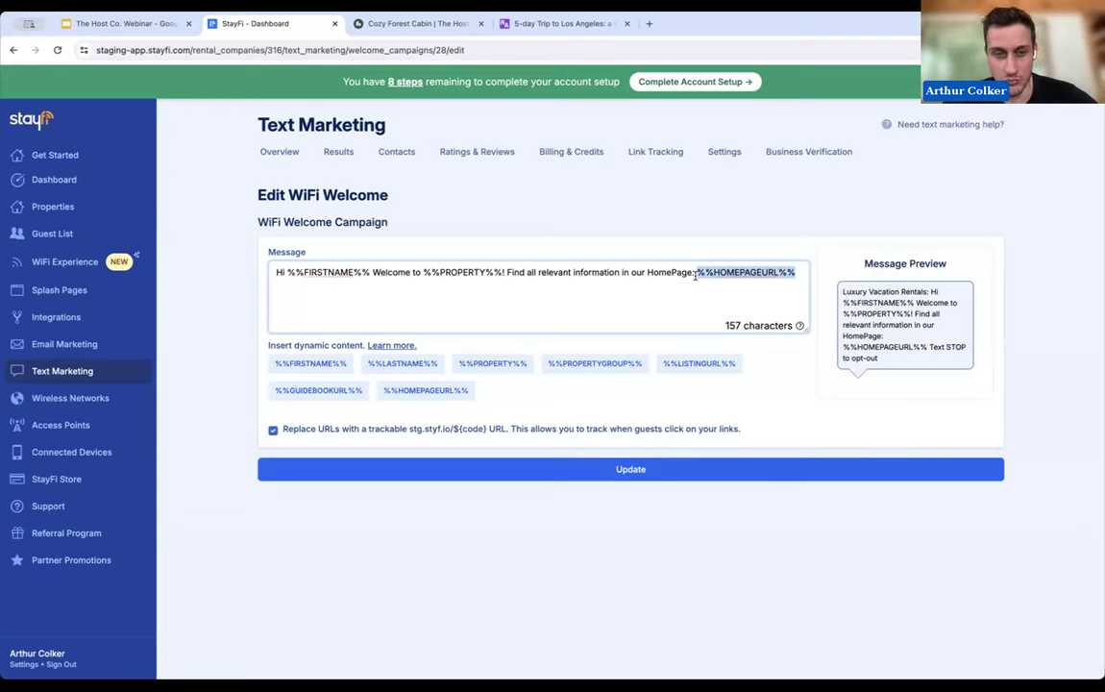
- Open the Welcome Journey automation in Email Marketing and bring up its welcome email's content for editing
click(84, 353)
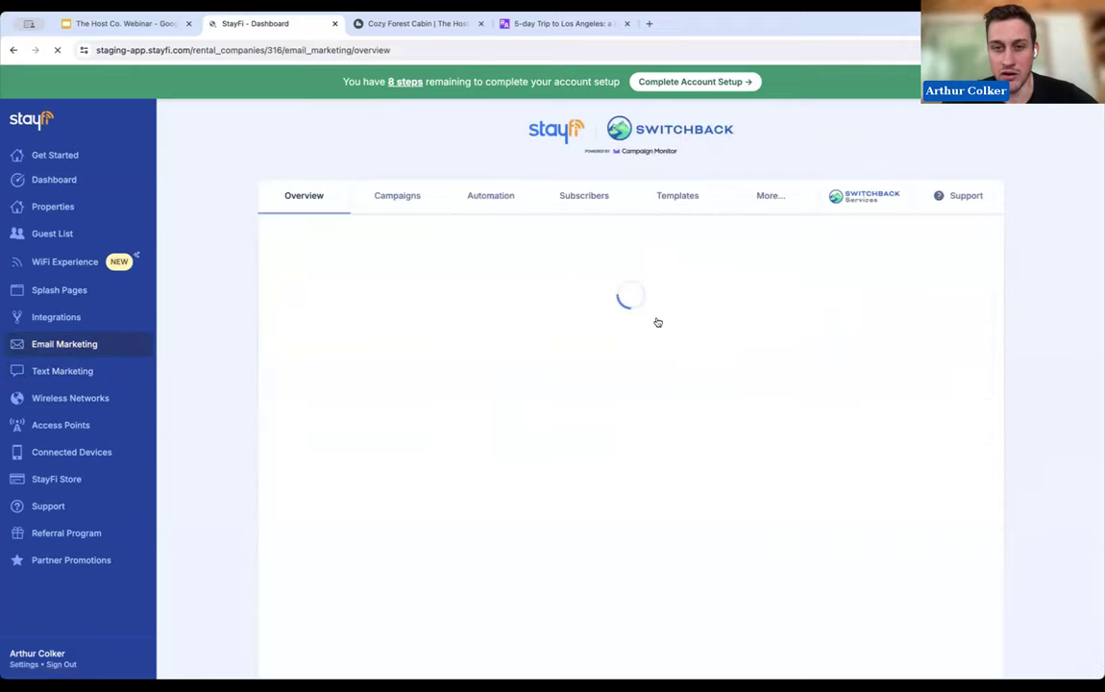
click(505, 202)
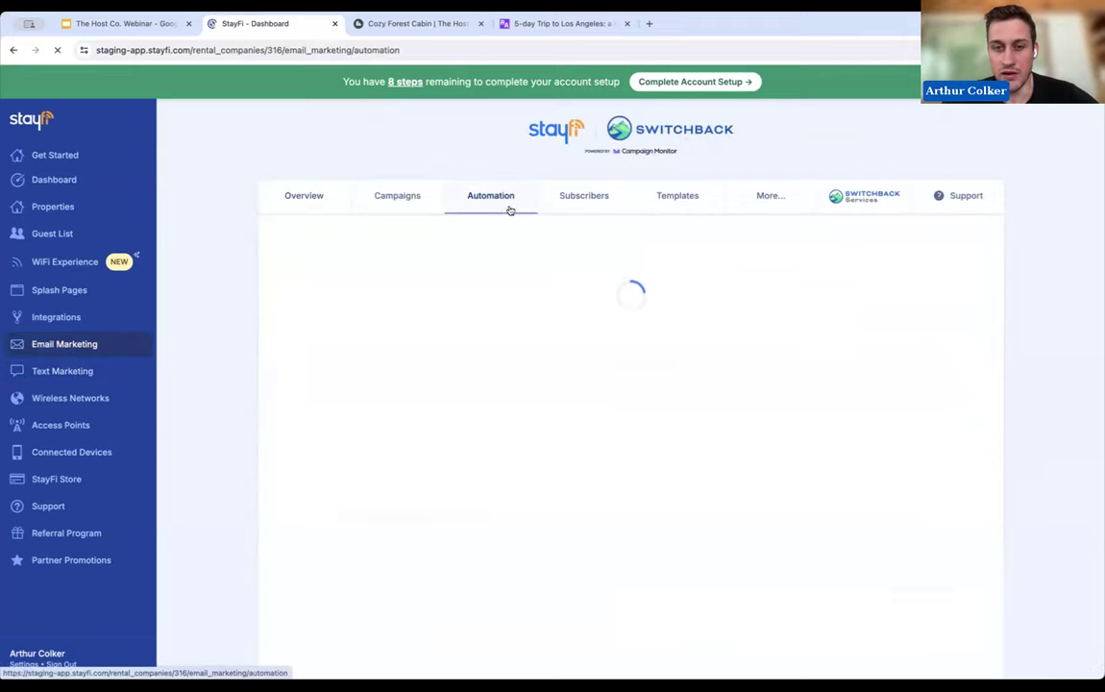
scroll(538, 404, down, 1)
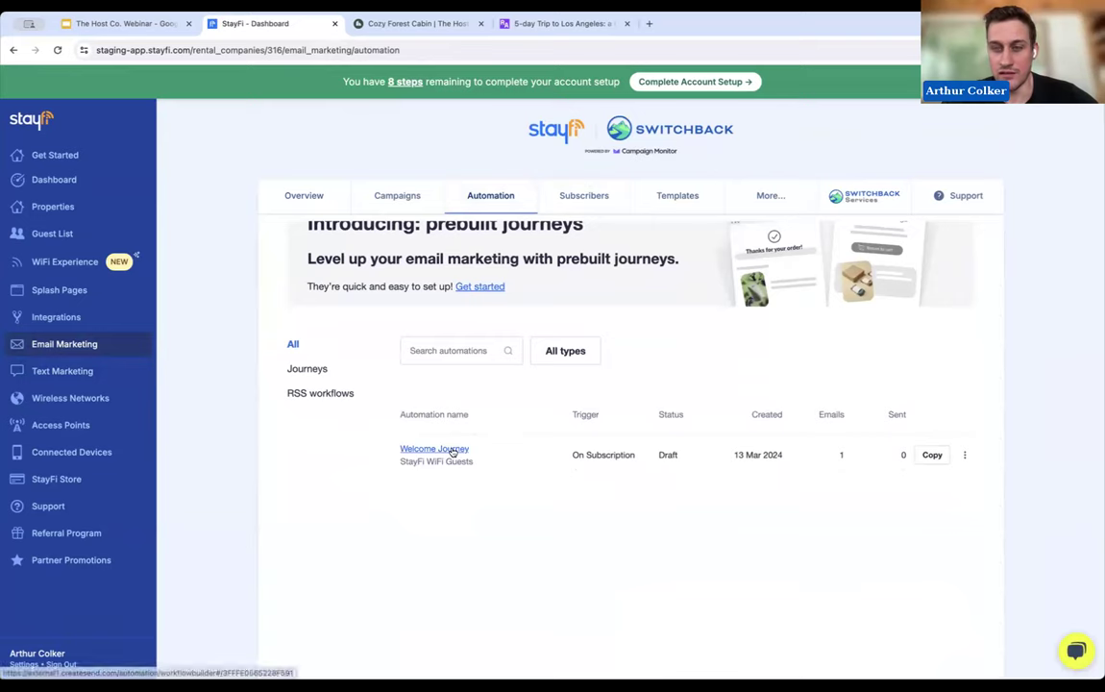
click(452, 451)
scroll(769, 413, down, 3)
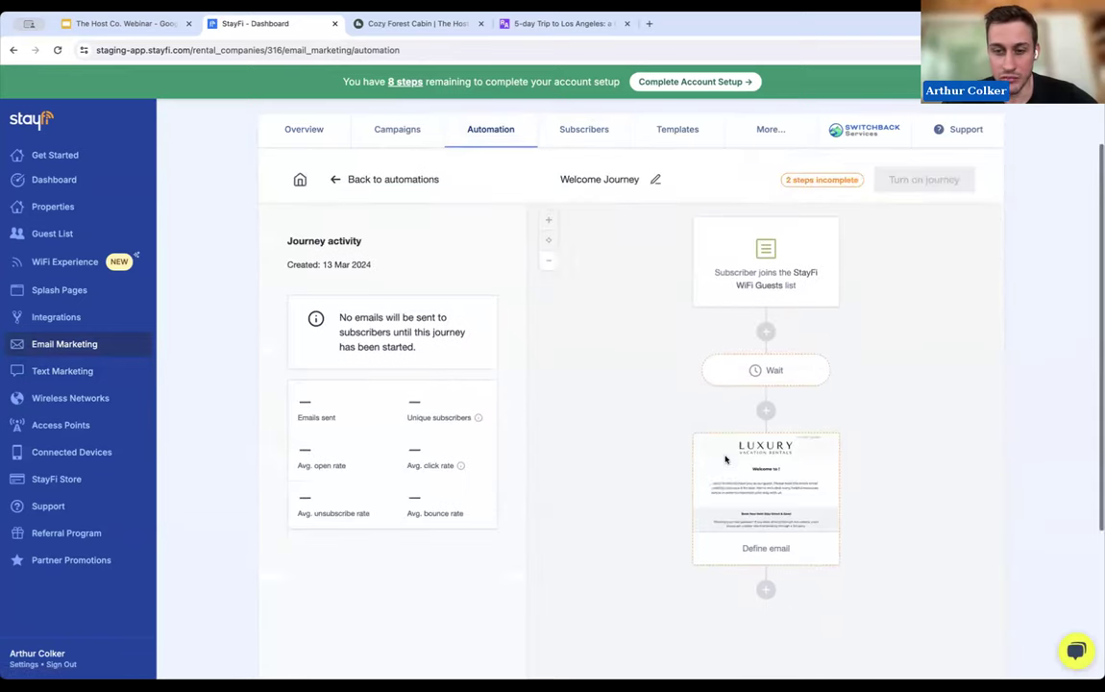
click(794, 401)
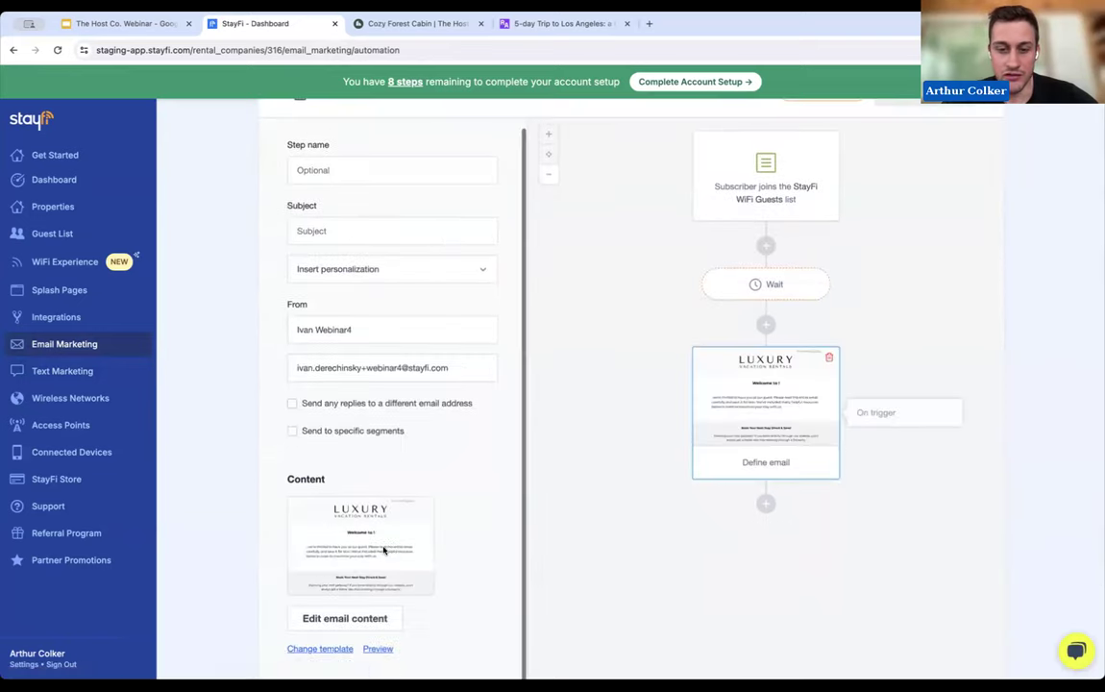
click(371, 621)
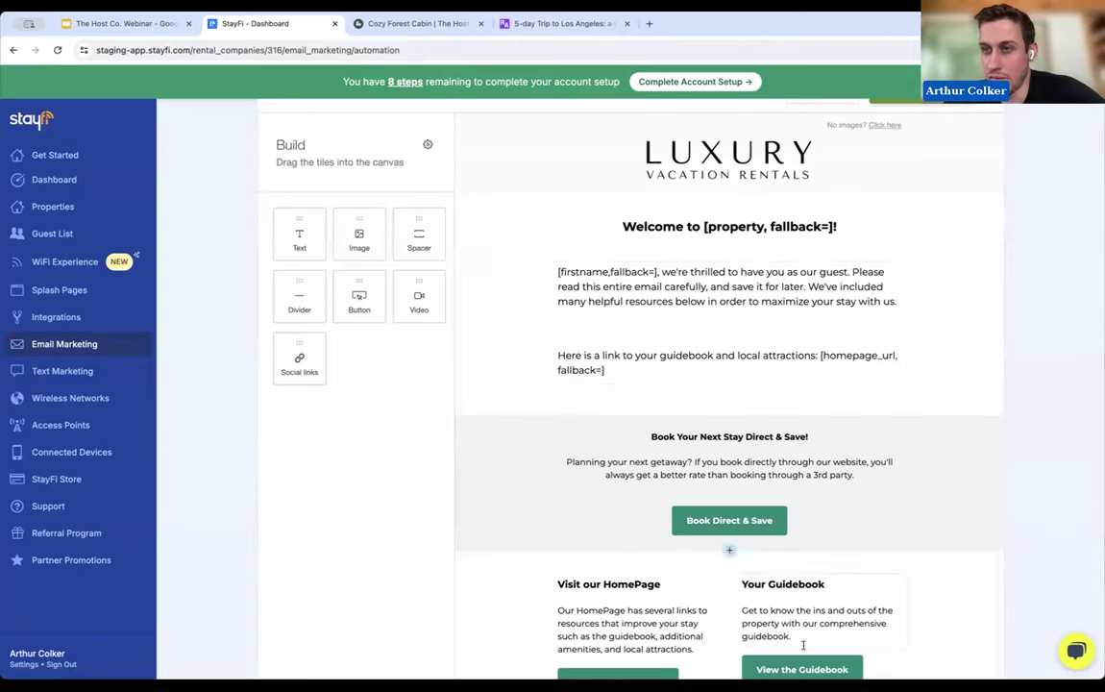
- Insert the homepage_url custom field at the end of the welcome email's opening paragraph and highlight the inserted placeholder
click(888, 298)
click(916, 239)
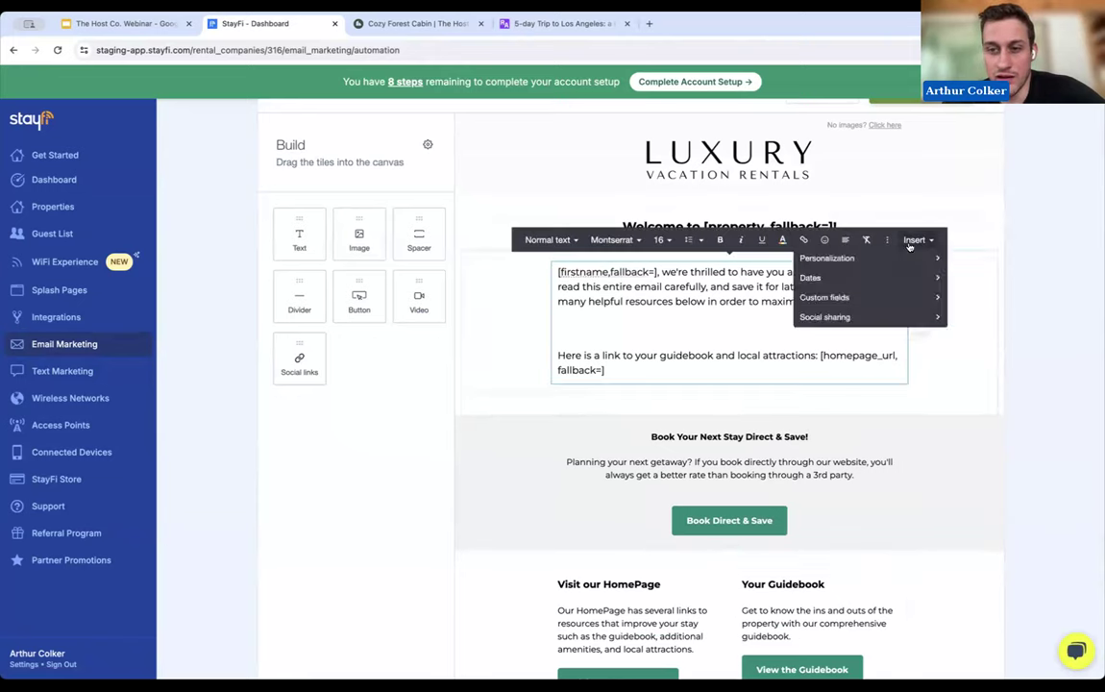
click(870, 298)
click(865, 280)
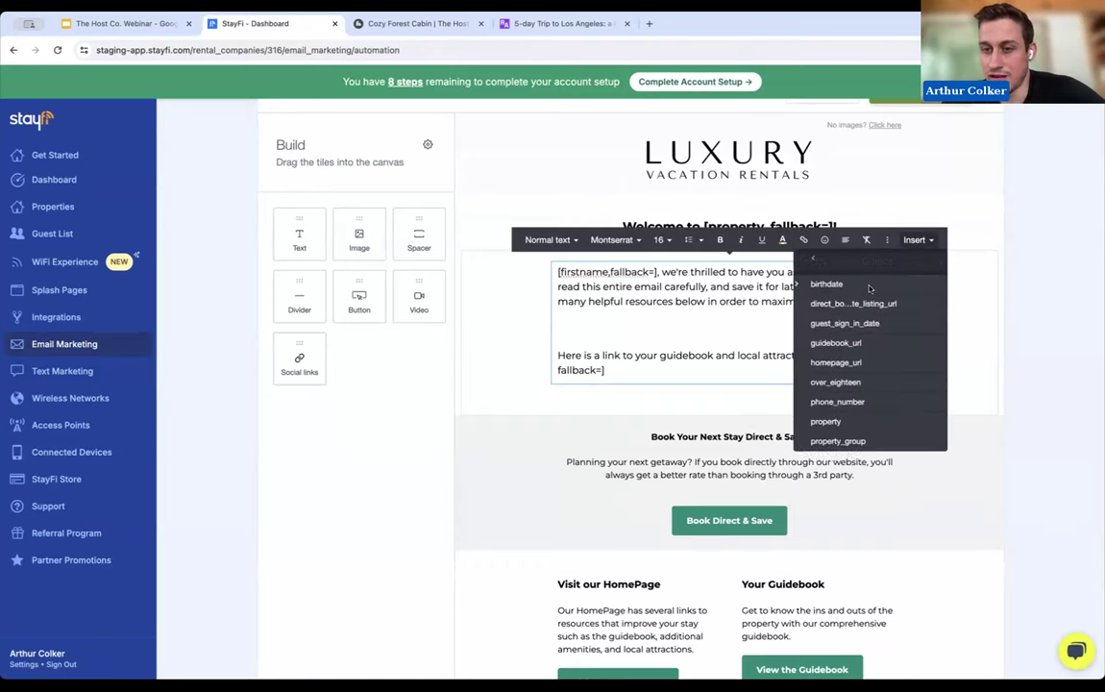
scroll(870, 341, down, 1)
click(854, 338)
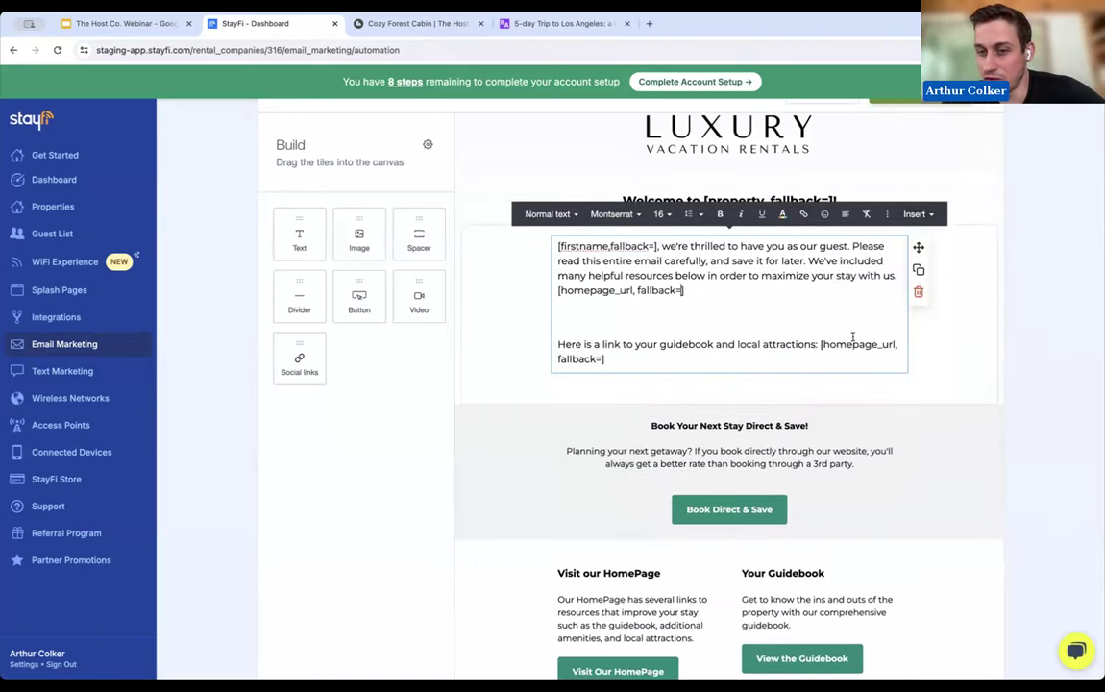
drag(686, 291, 550, 294)
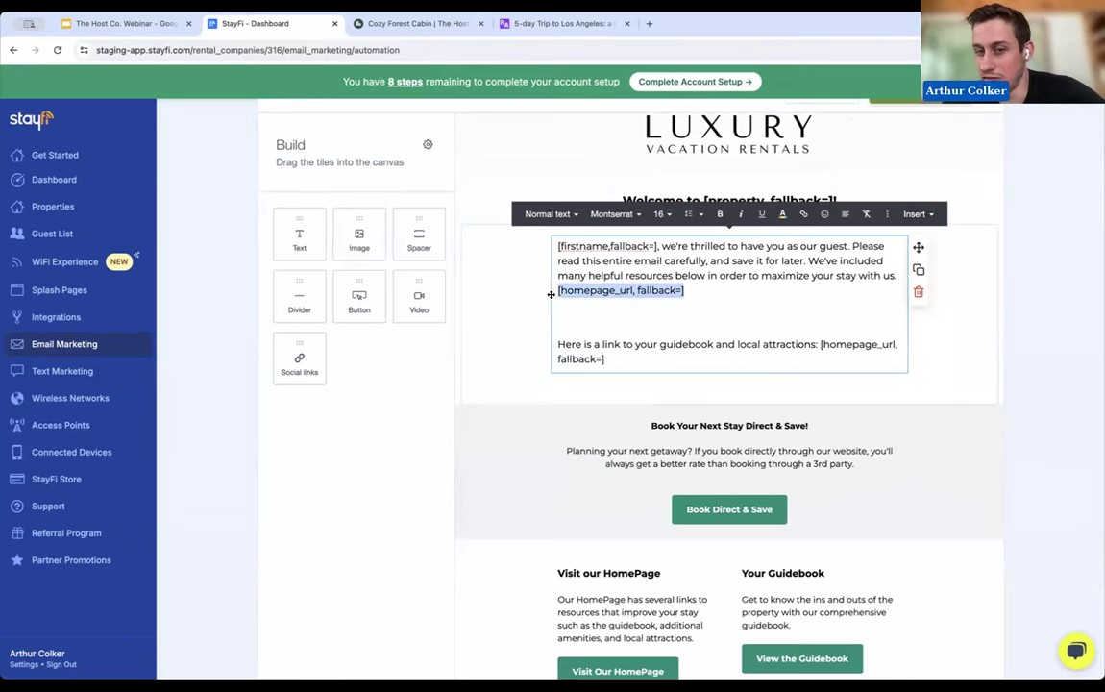
scroll(548, 292, up, 1)
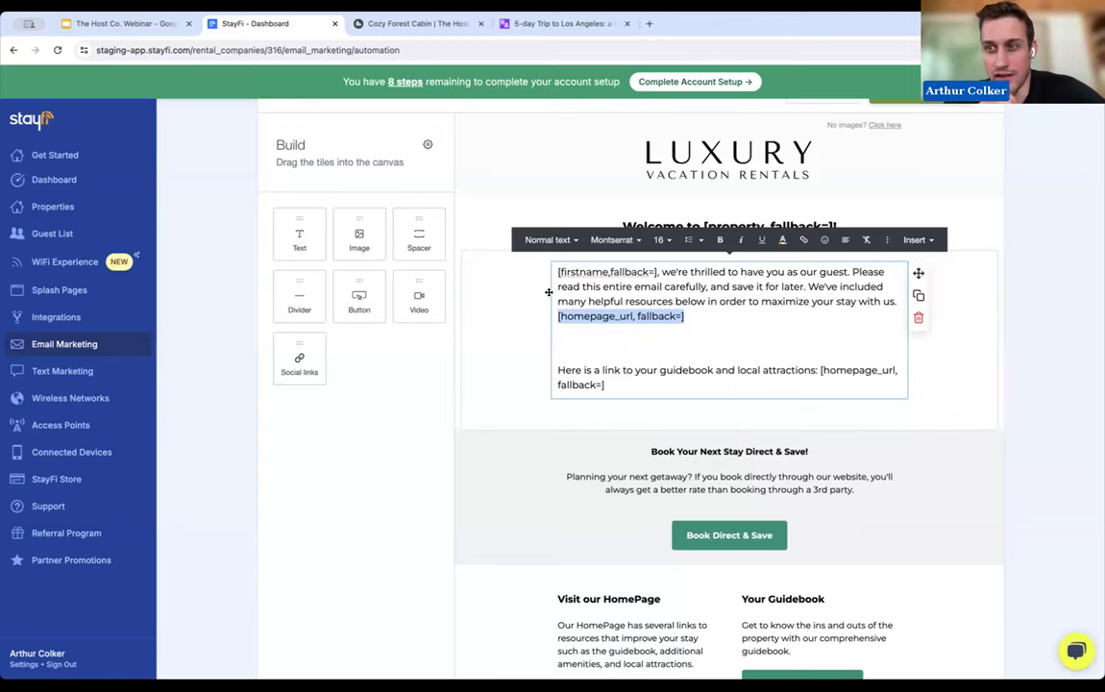
- Return to the WiFi Experience page and copy Cozy Forest Cabin's HomePage link from the property list
click(55, 270)
click(598, 241)
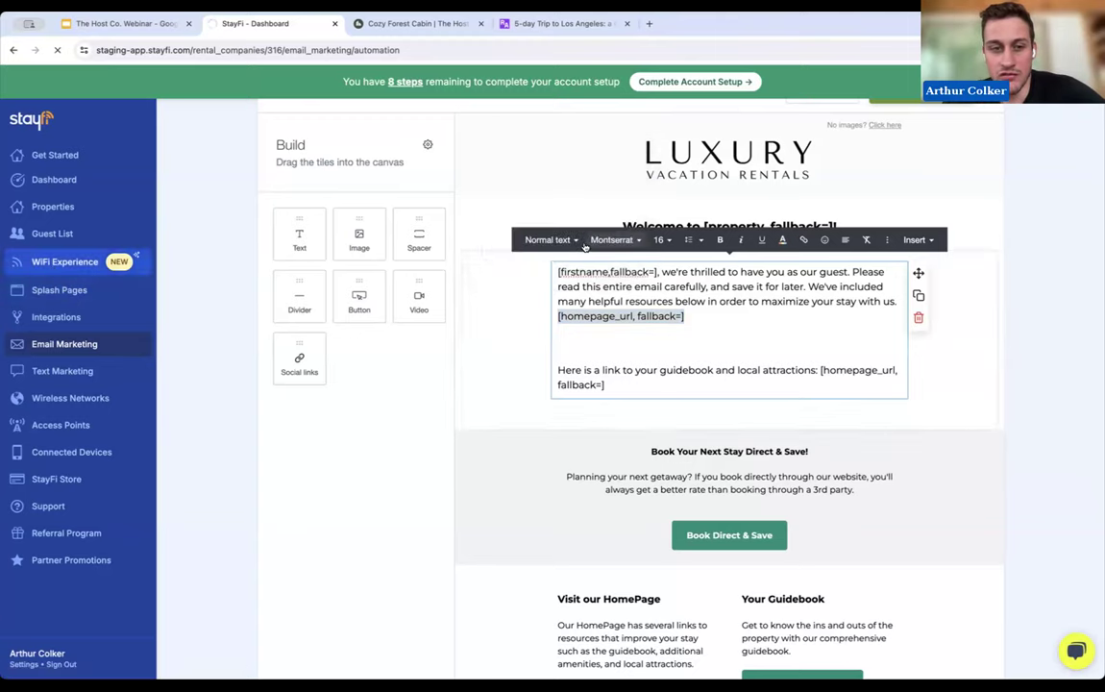
scroll(769, 371, down, 1)
scroll(769, 372, down, 3)
click(894, 383)
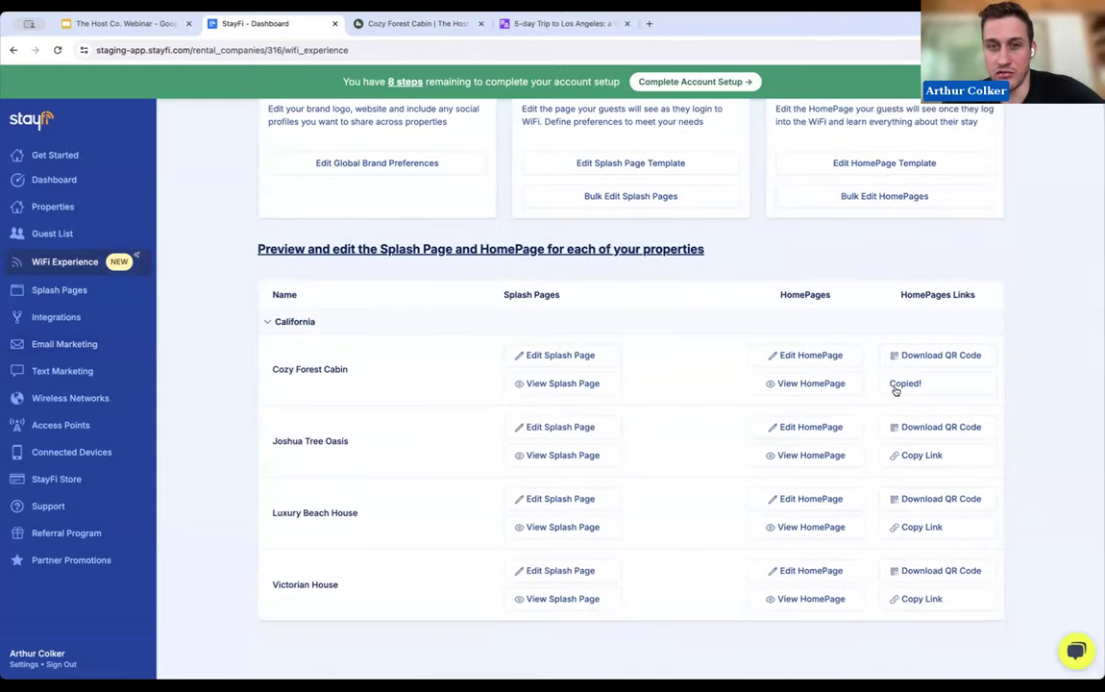
- Load the copied Cozy Forest Cabin HomePage link in the browser tab that holds The Host Co. store
click(362, 27)
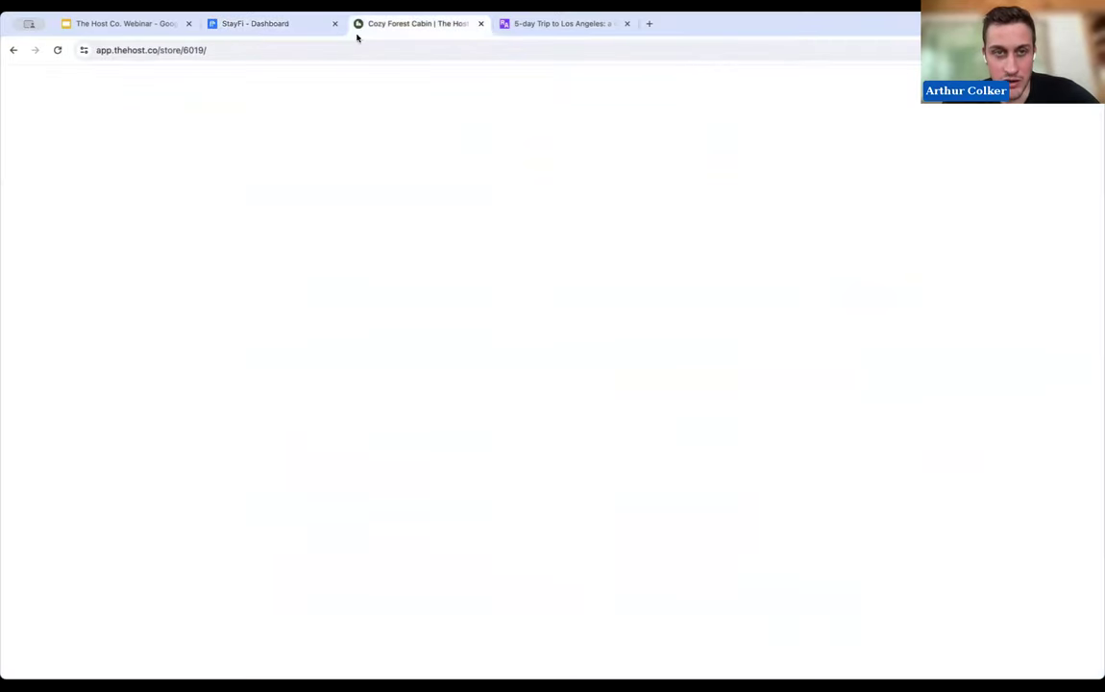
click(358, 50)
key(ctrl+v)
key(Return)
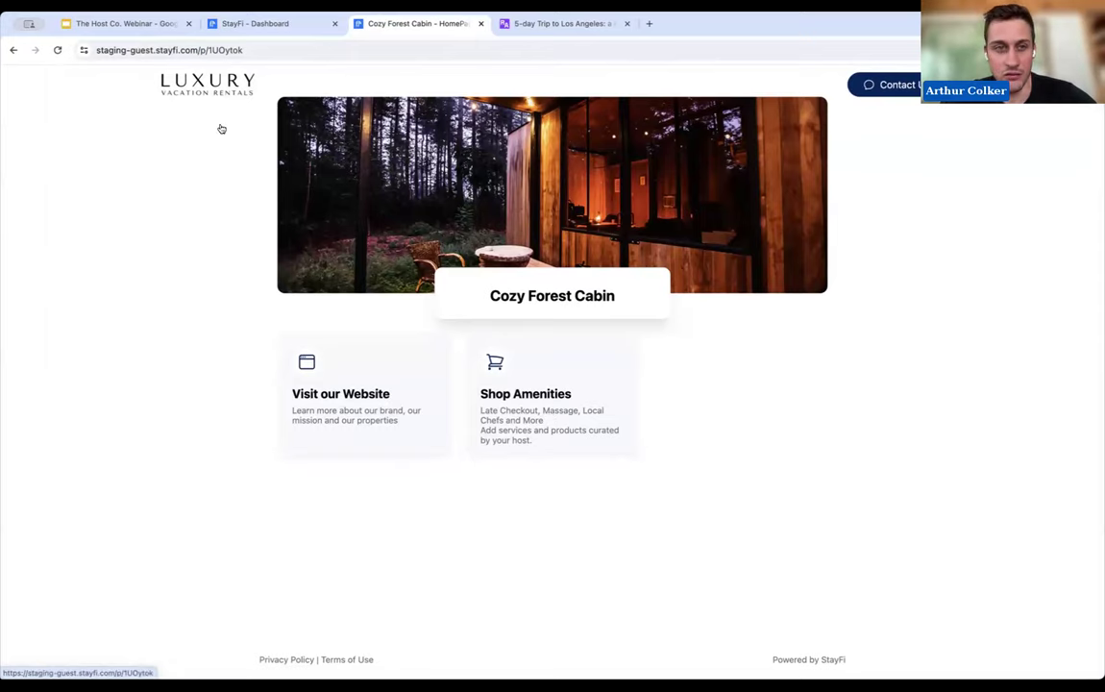
- Switch to The Host Co. Webinar presentation in Google Slides and start the slideshow from the Upselling Best Practices slide
click(215, 24)
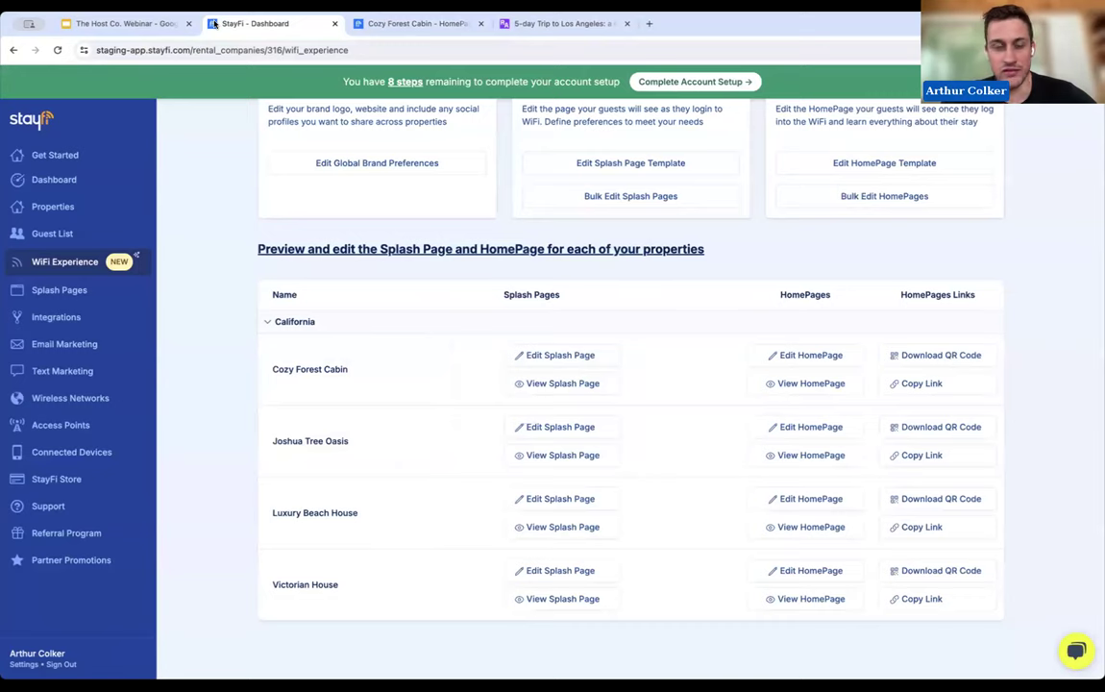
click(139, 28)
scroll(74, 477, down, 3)
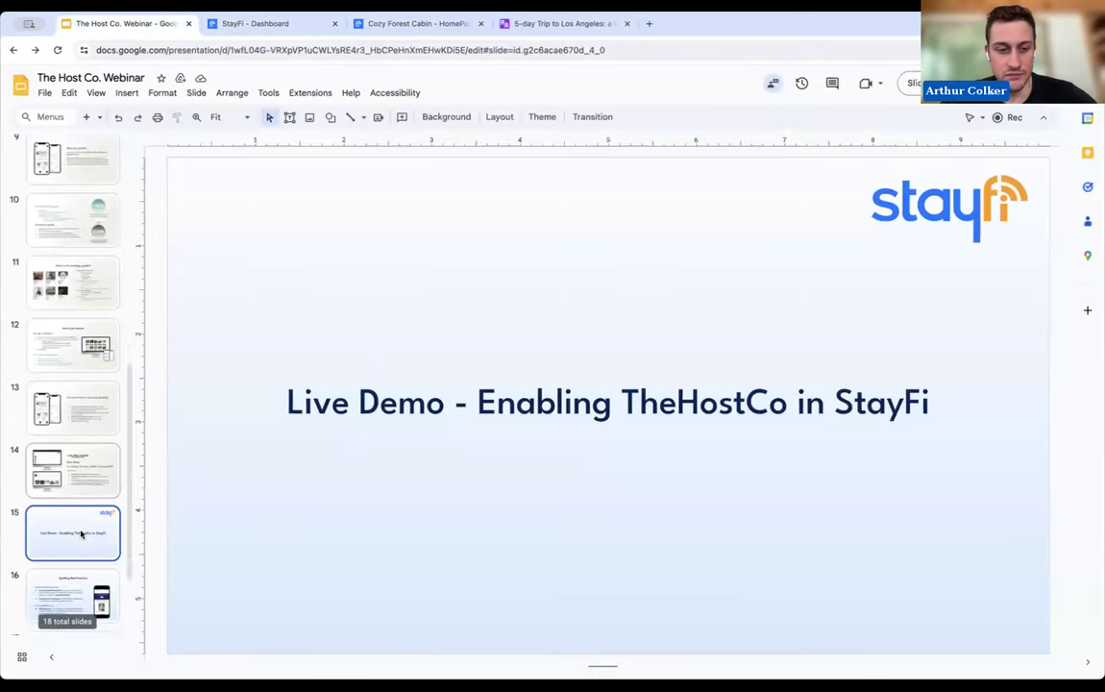
click(77, 478)
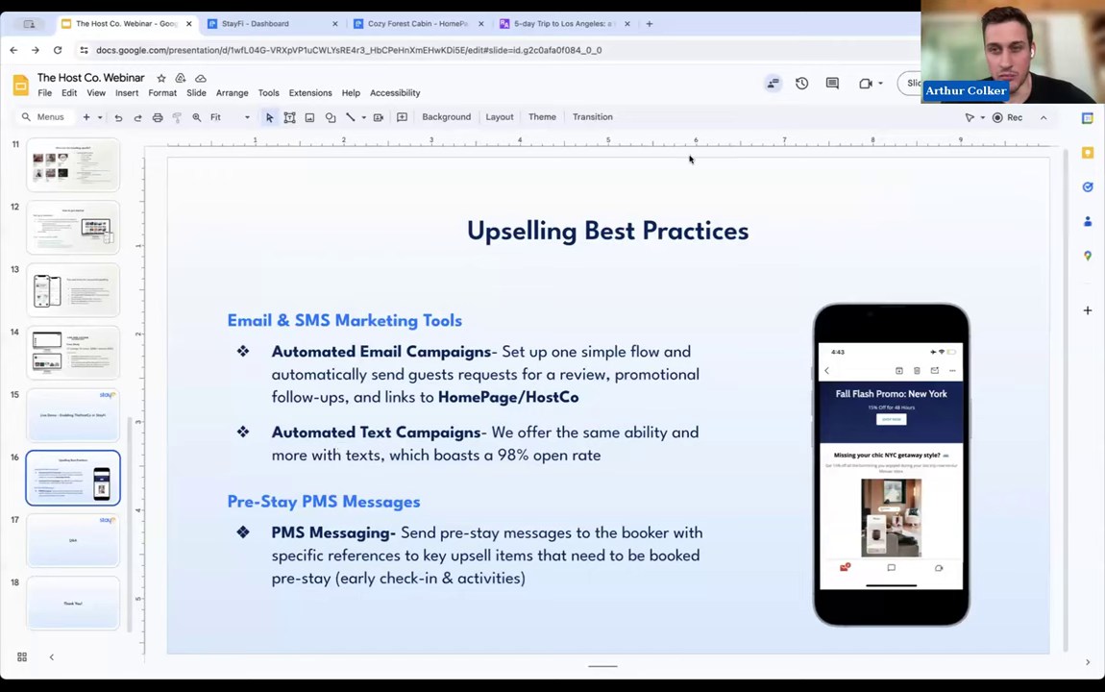
click(913, 82)
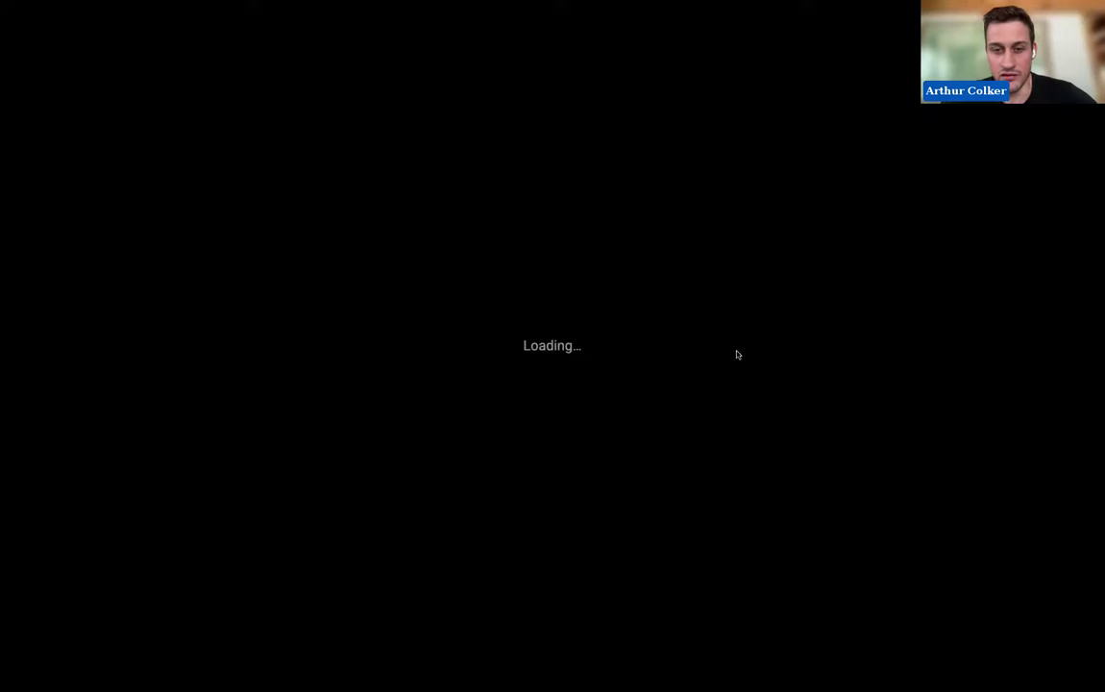